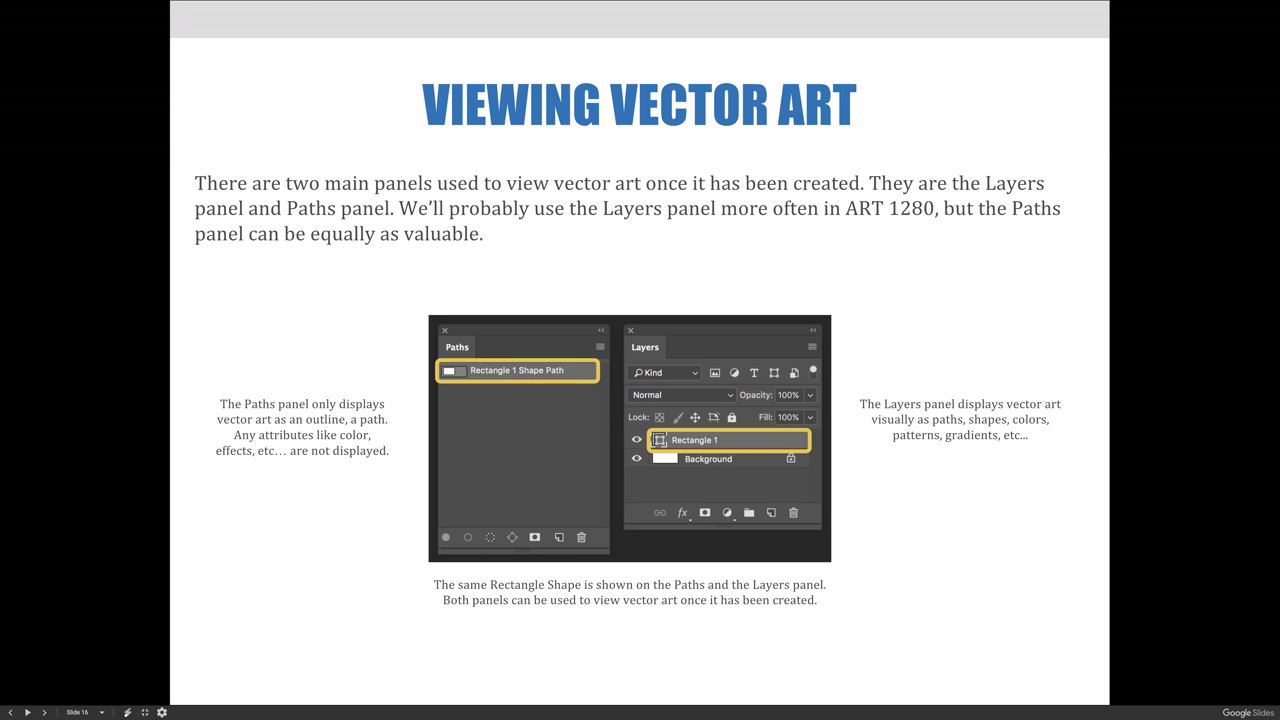
key(Right)
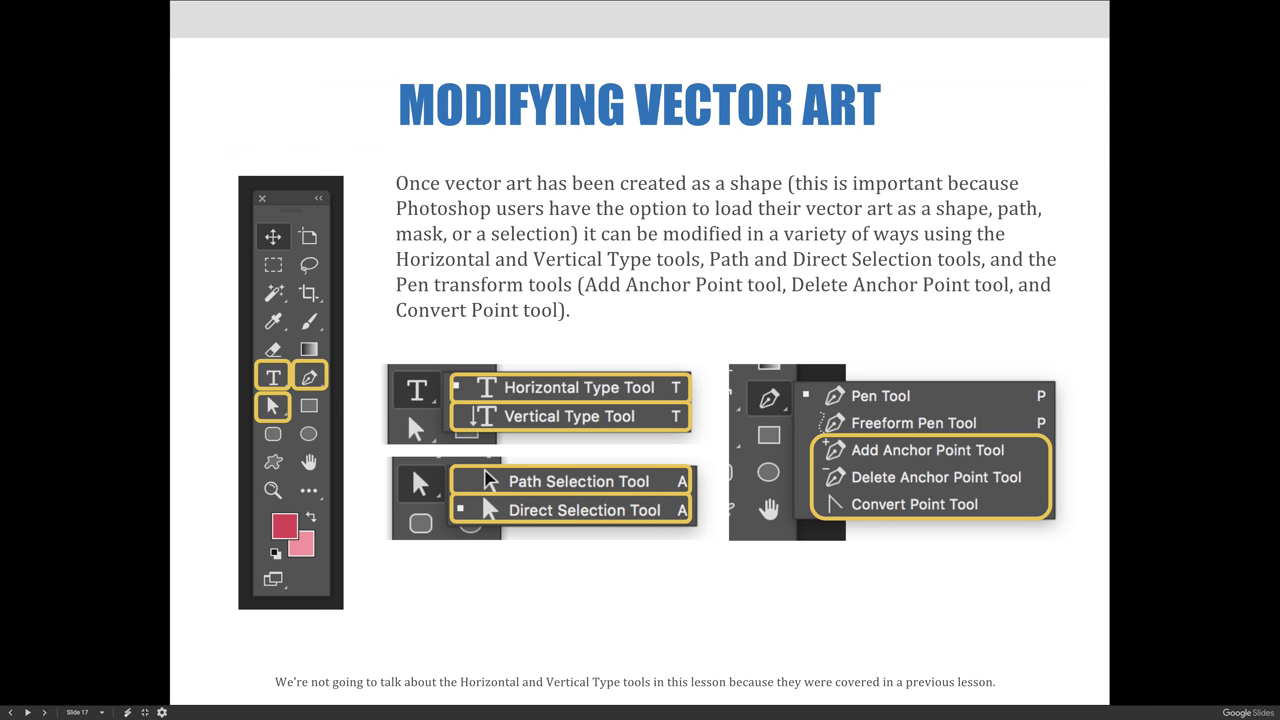
key(Right)
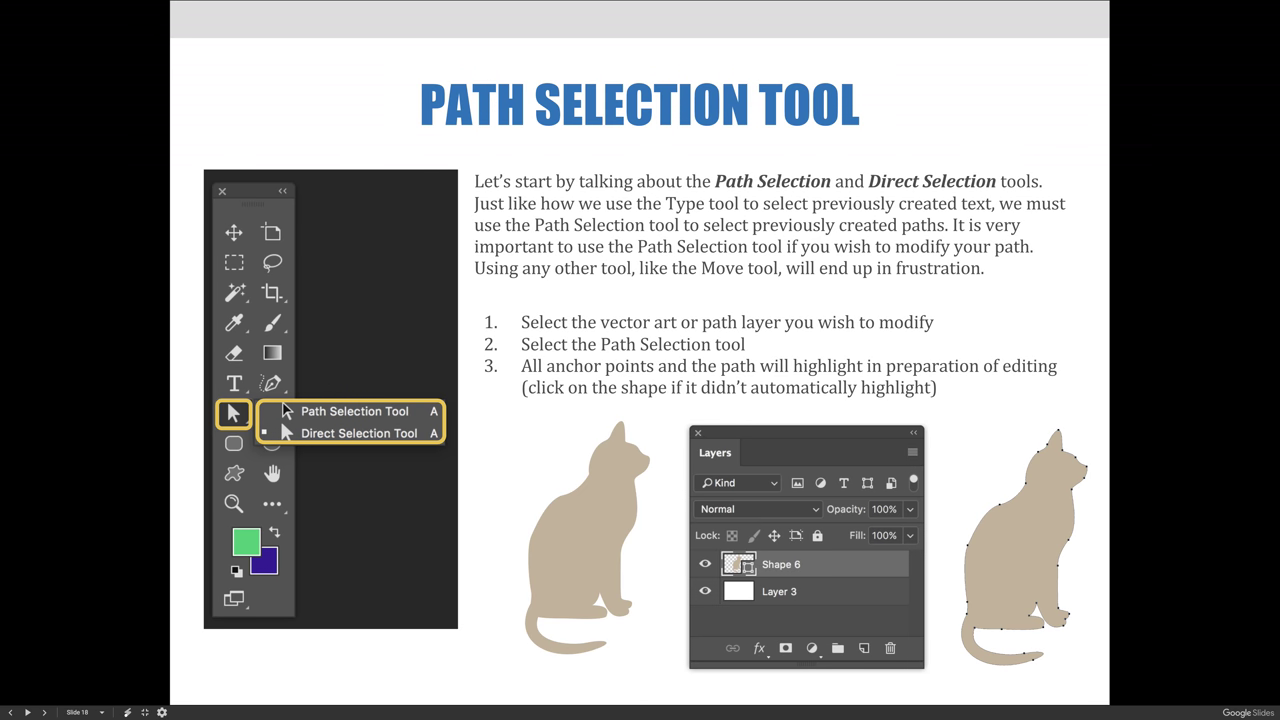
key(Right)
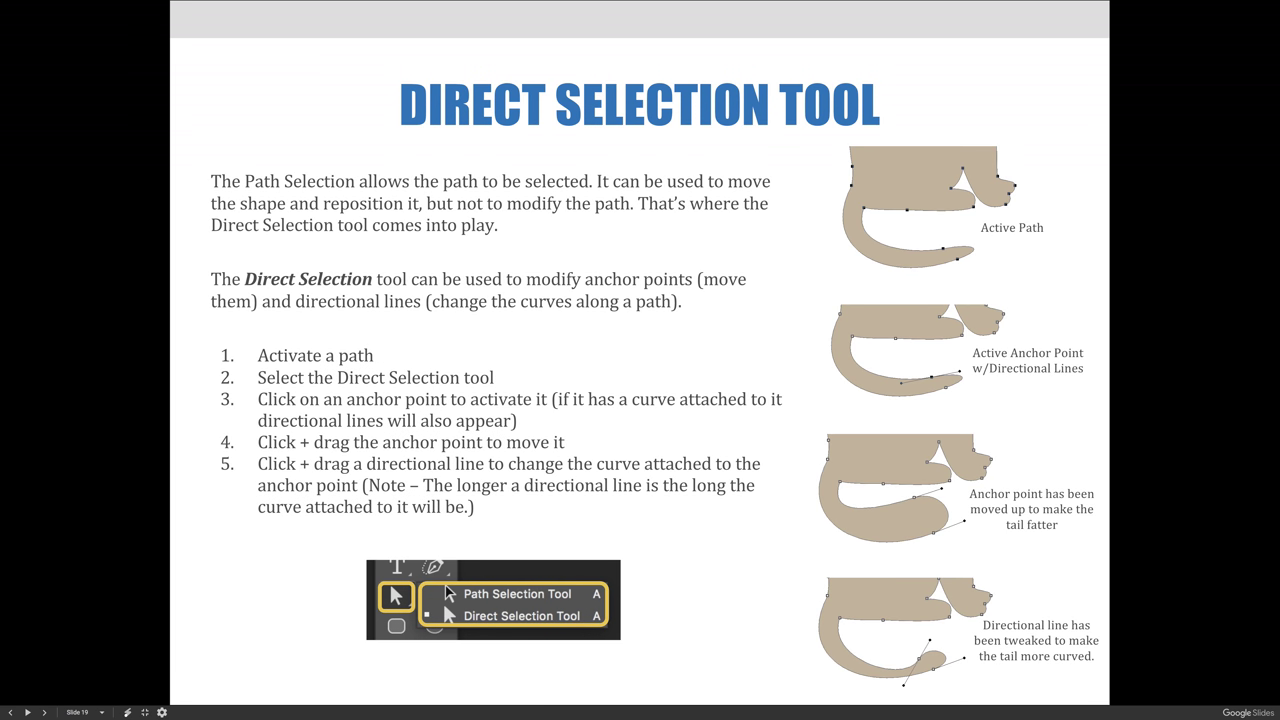
Exit the slide presentation, switch to Adobe Photoshop and delete the layers Shape 1, Shape 2 and Shape 3.
key(Escape)
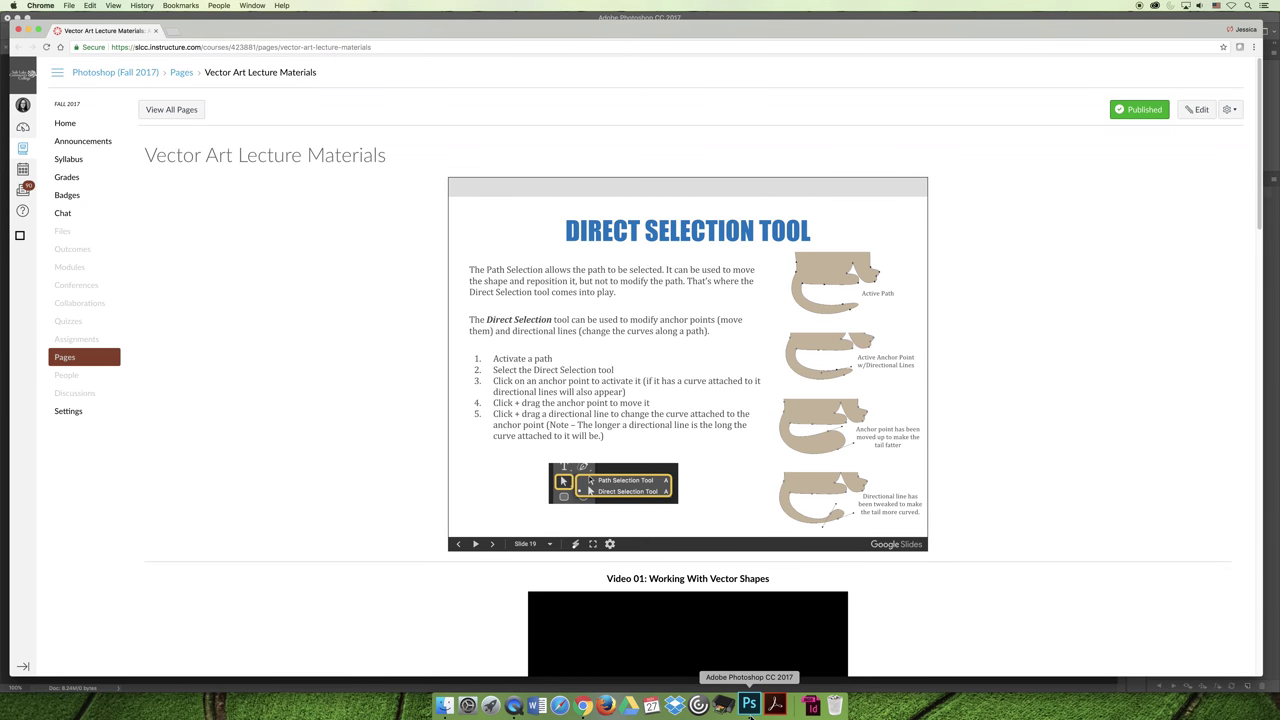
click(749, 705)
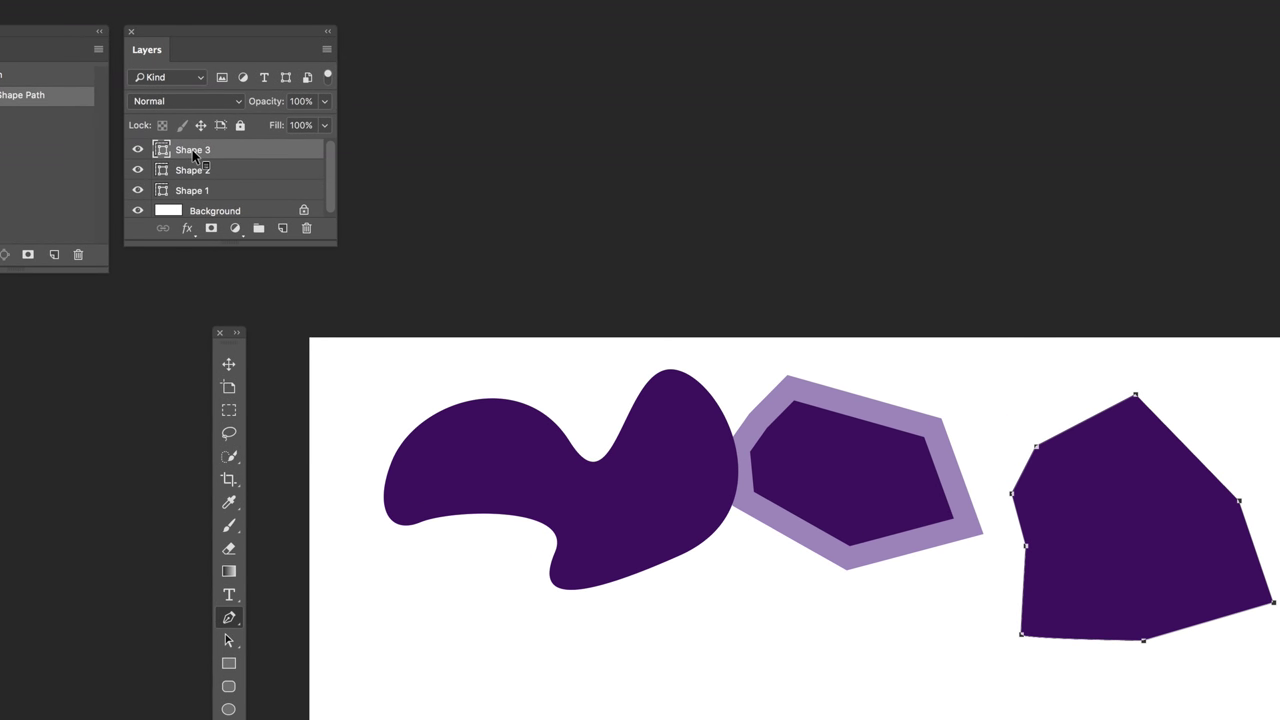
shift+click(193, 191)
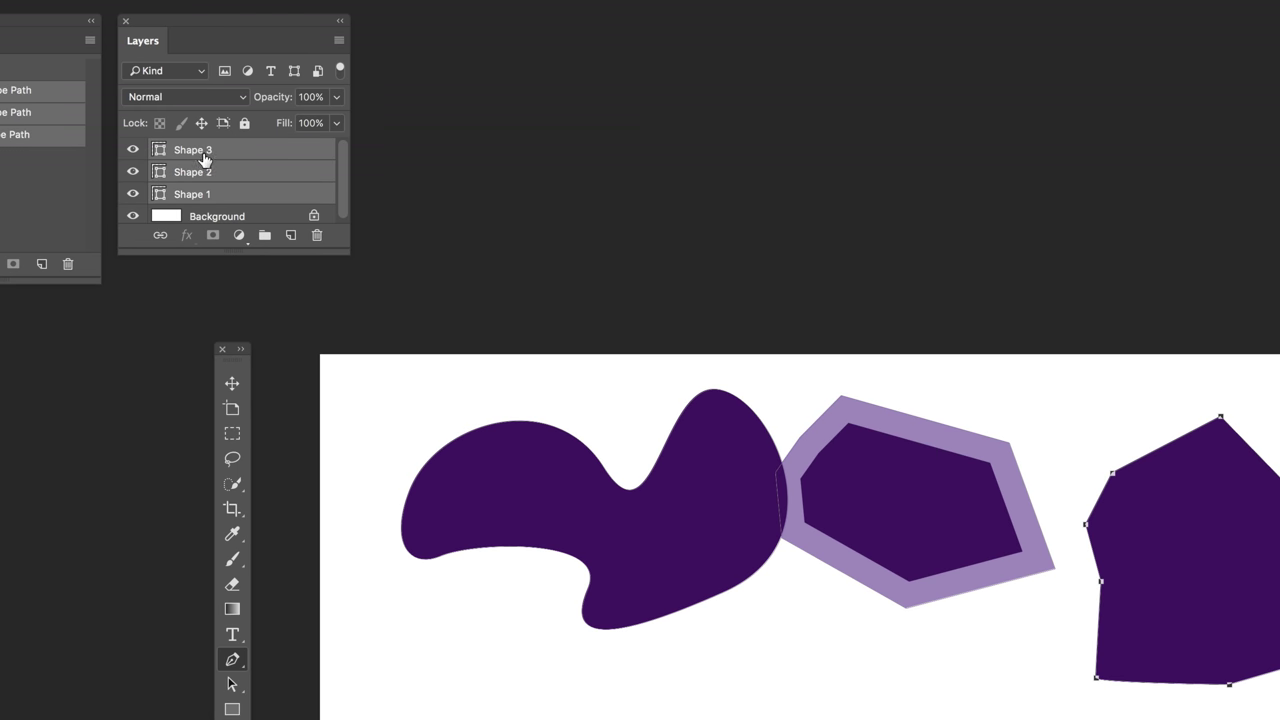
click(317, 235)
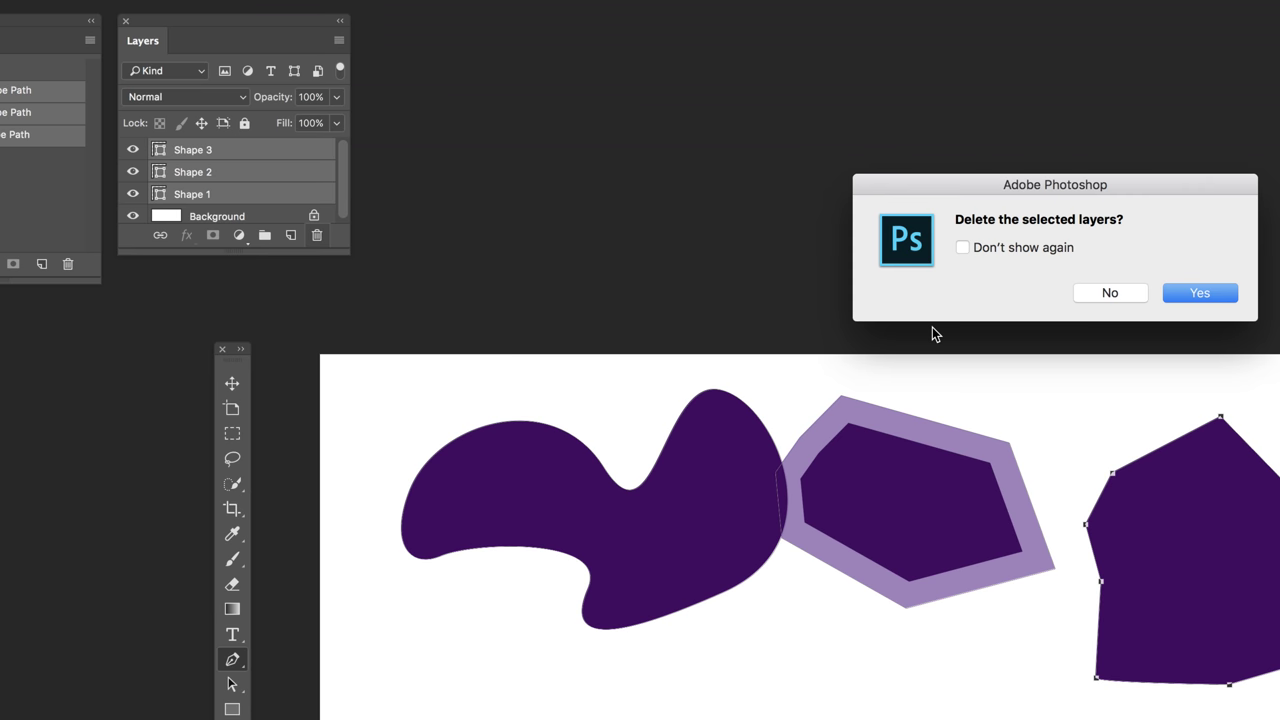
click(1198, 293)
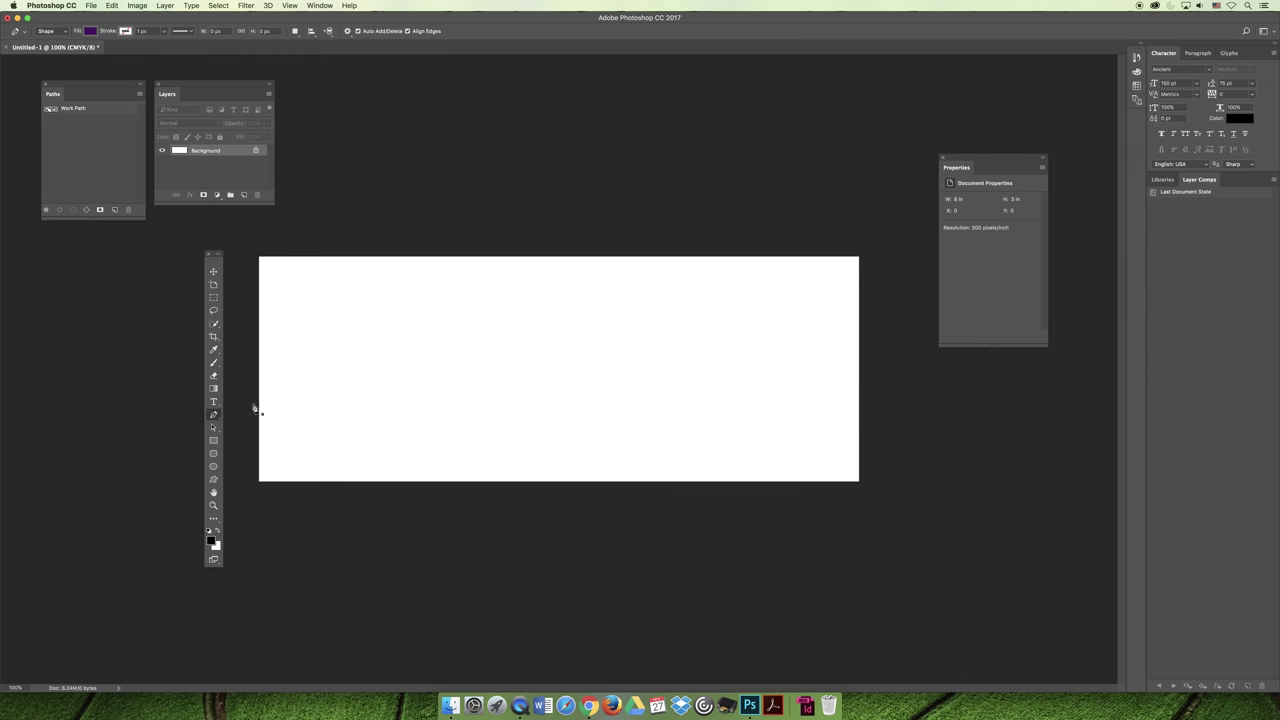
Append the Animals set to the custom shapes and draw the sitting cat, about 411 by 768 px, in the right part of the canvas.
click(213, 479)
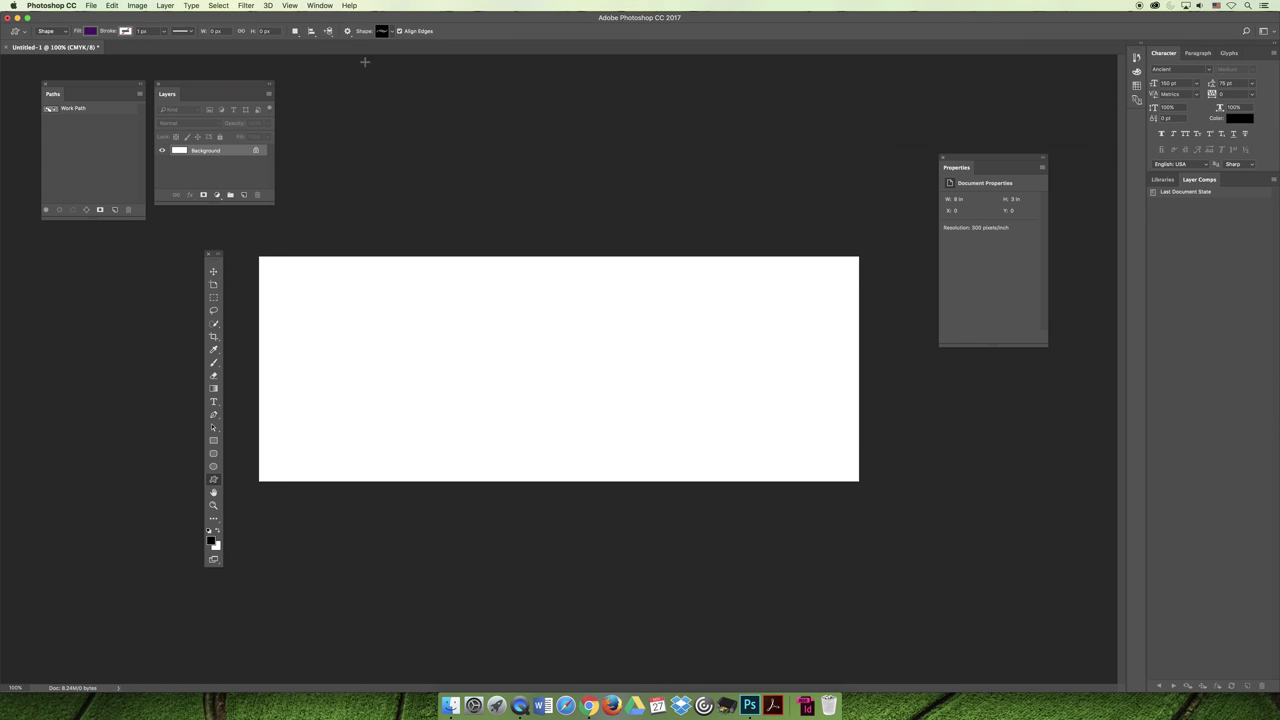
click(391, 32)
click(444, 47)
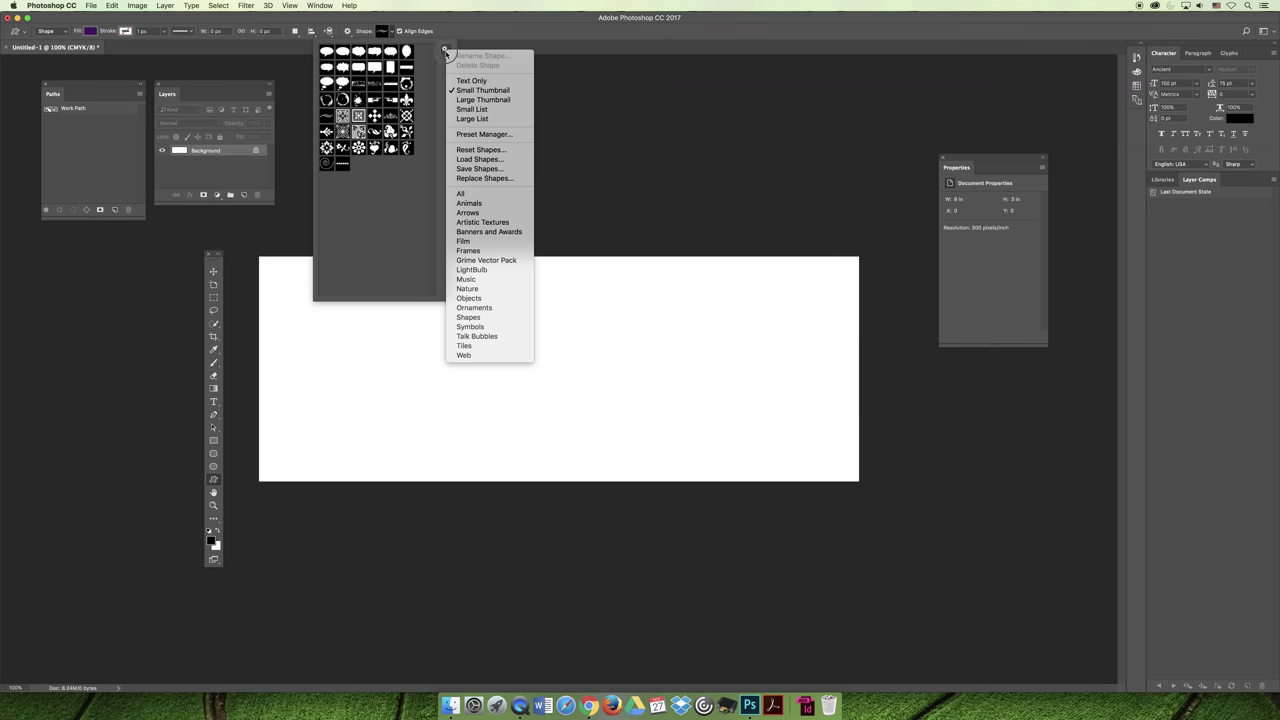
click(469, 204)
click(603, 229)
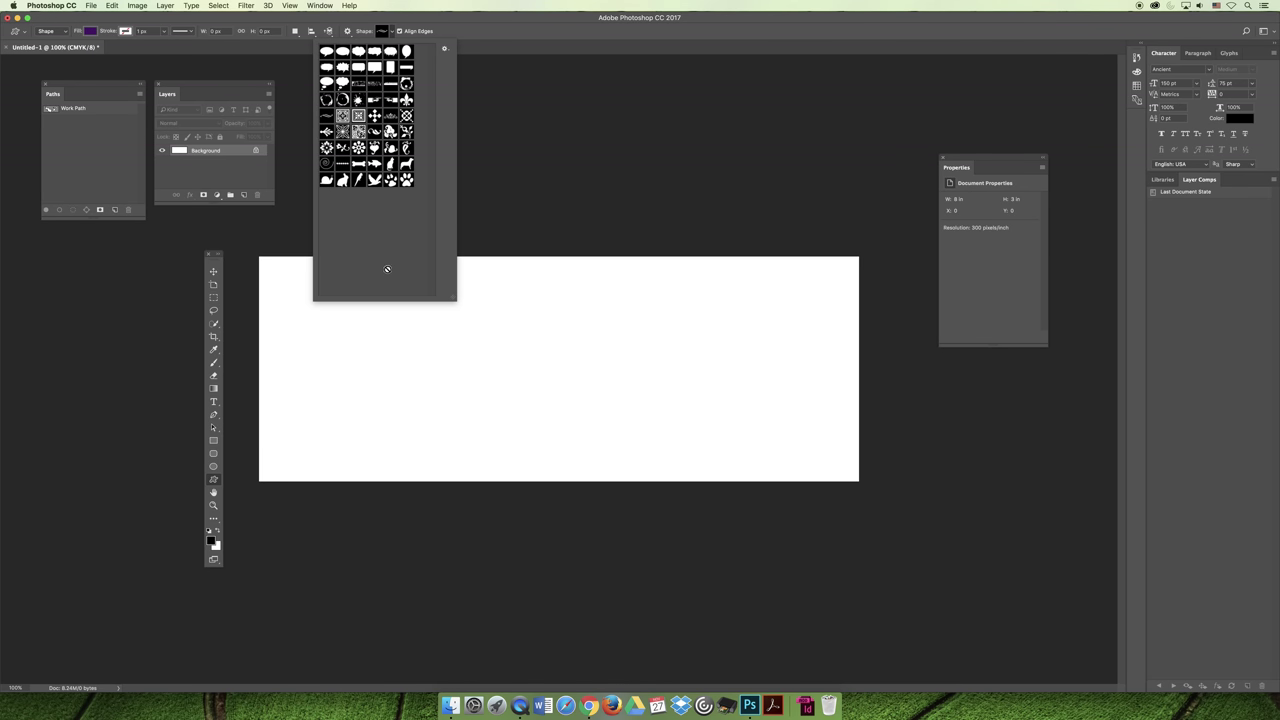
click(390, 164)
drag(657, 268, 791, 460)
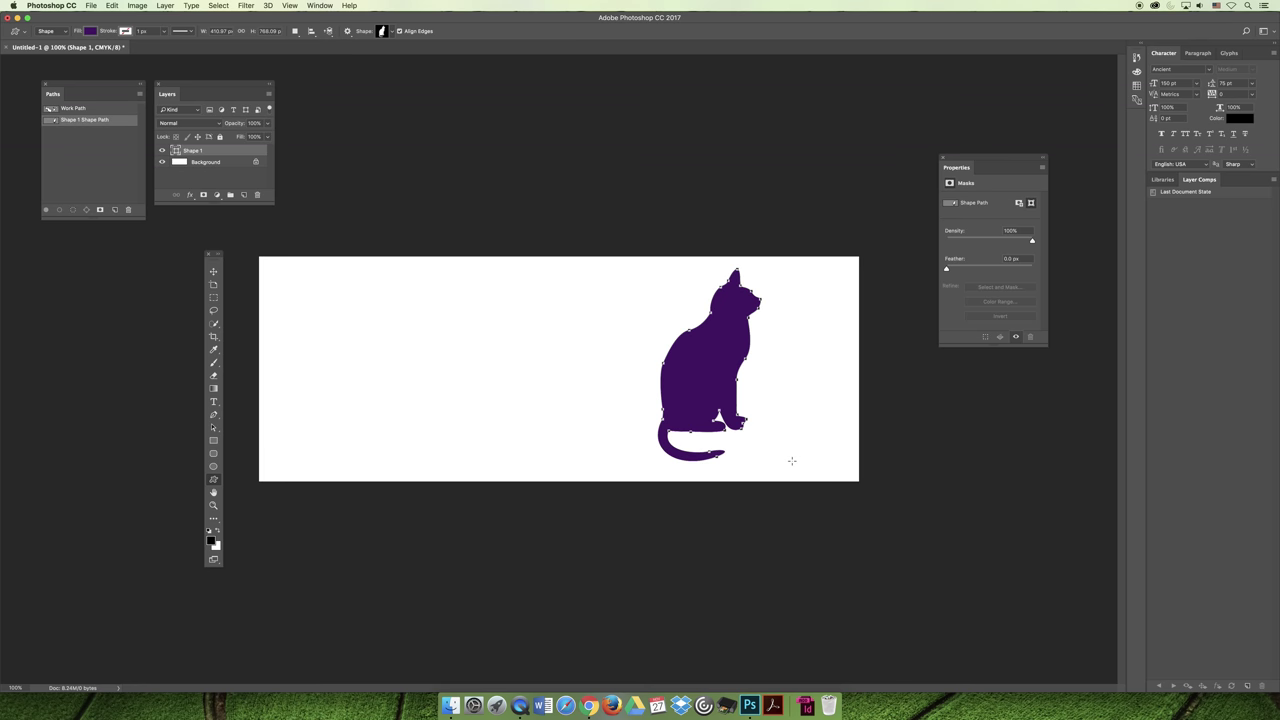
click(213, 272)
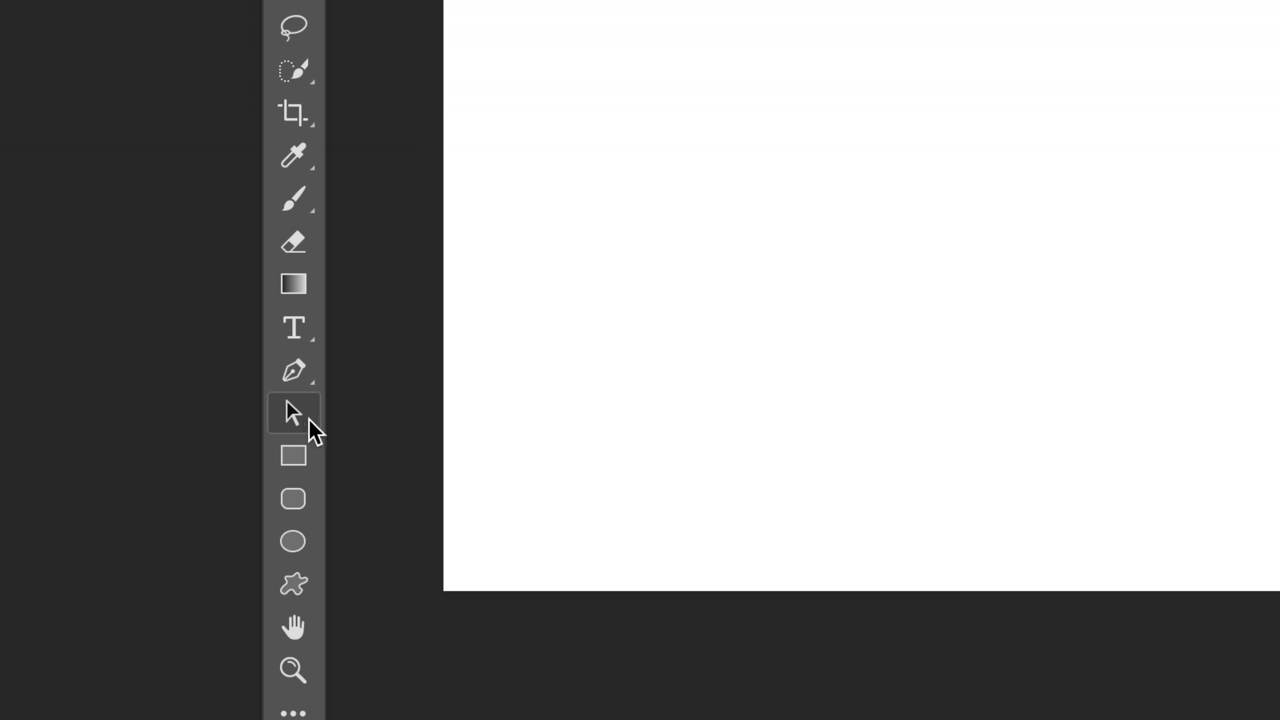
click(304, 419)
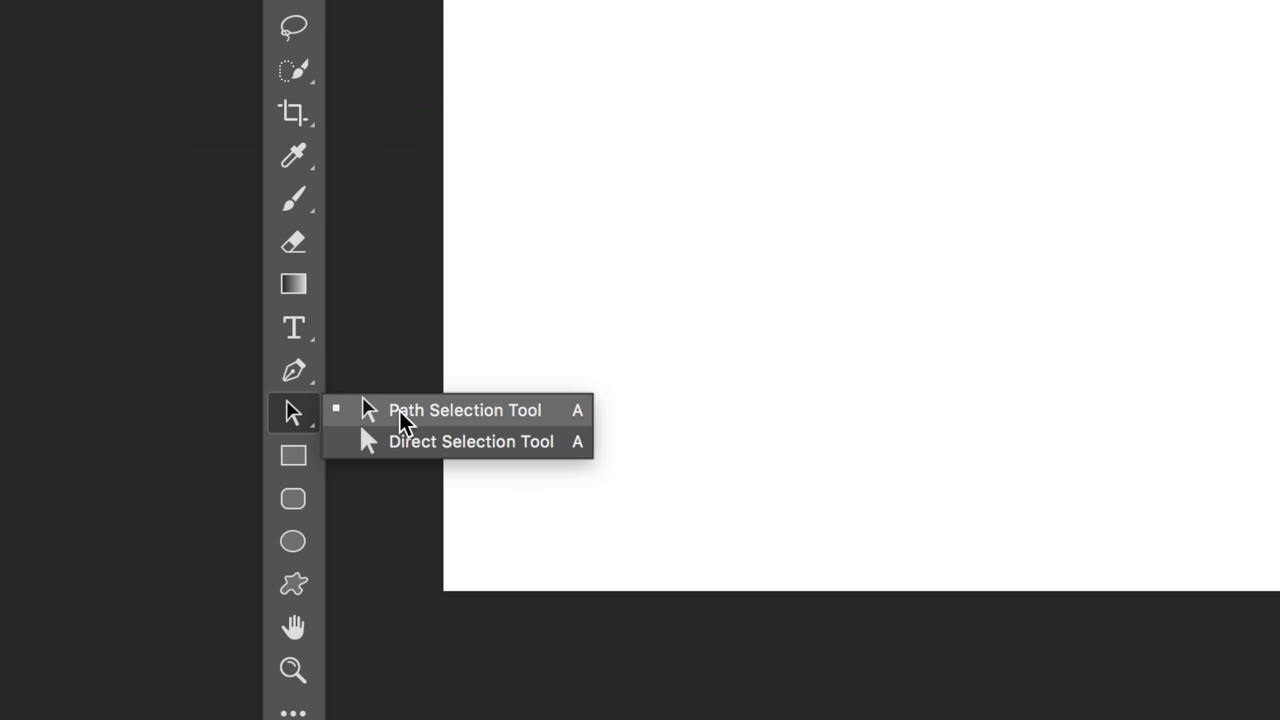
click(400, 412)
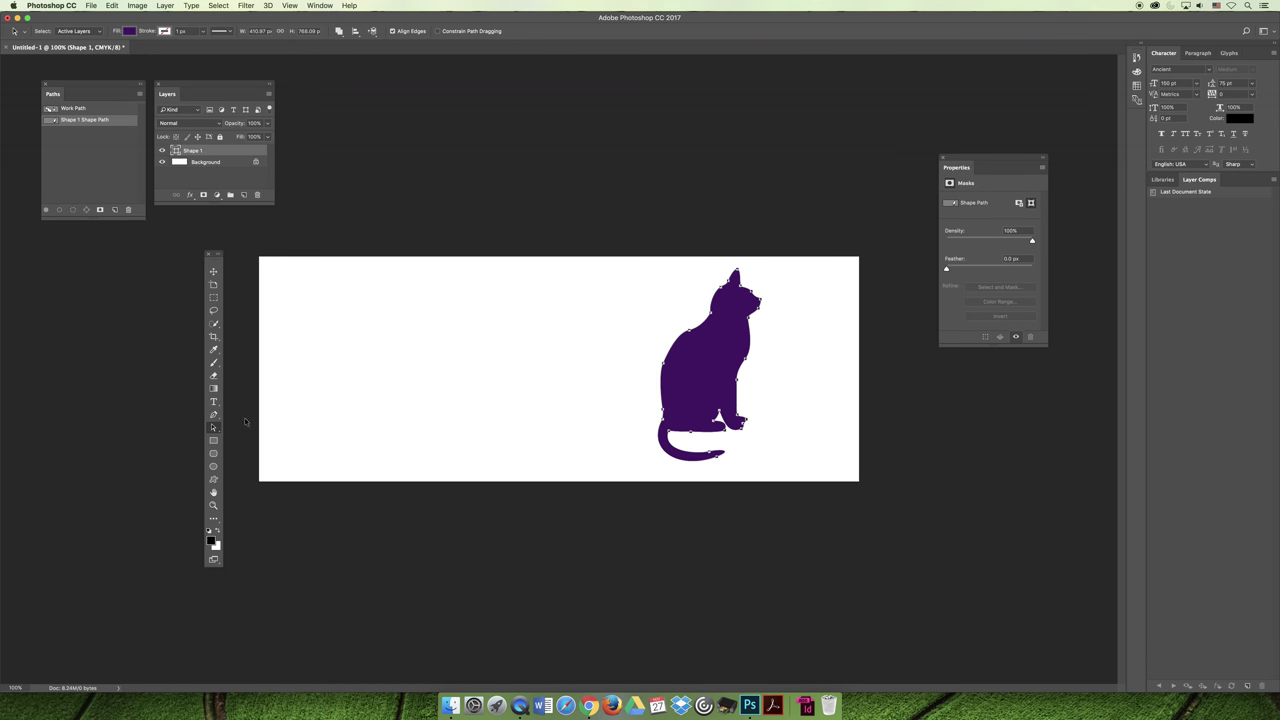
click(213, 272)
click(375, 337)
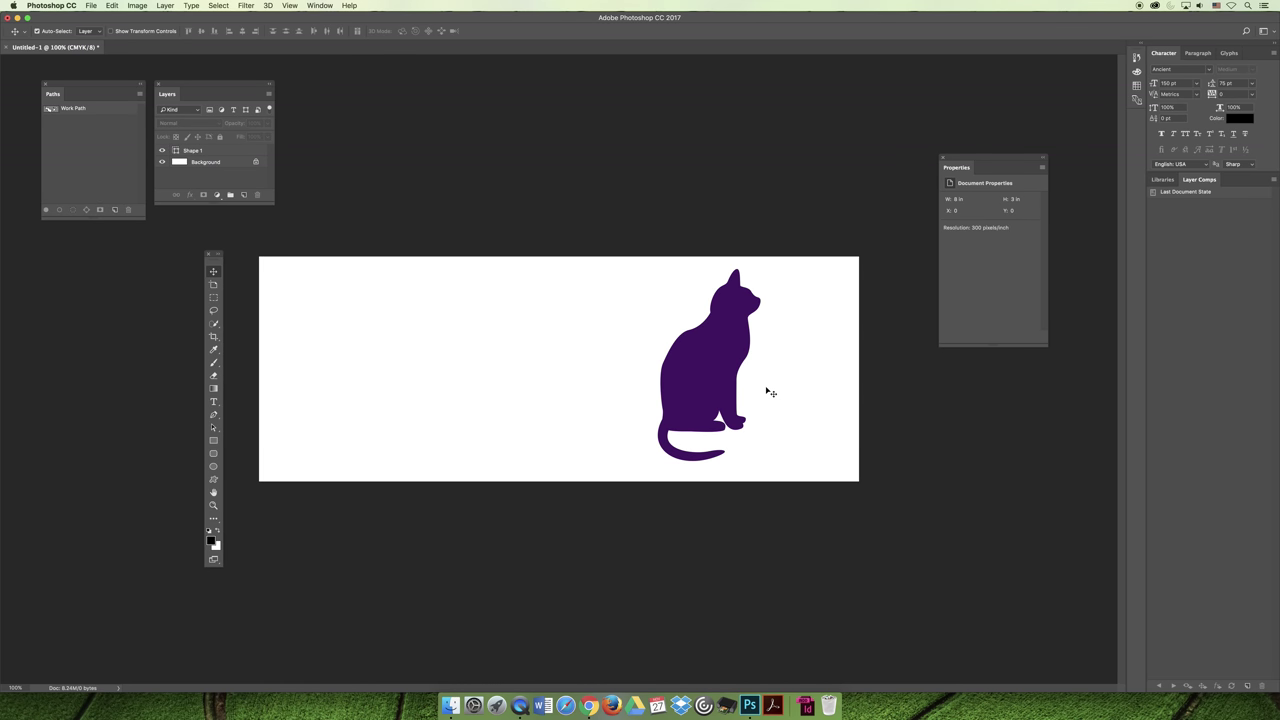
Select the Shape 1 layer and activate the cat's whole path with the Path Selection tool.
click(200, 152)
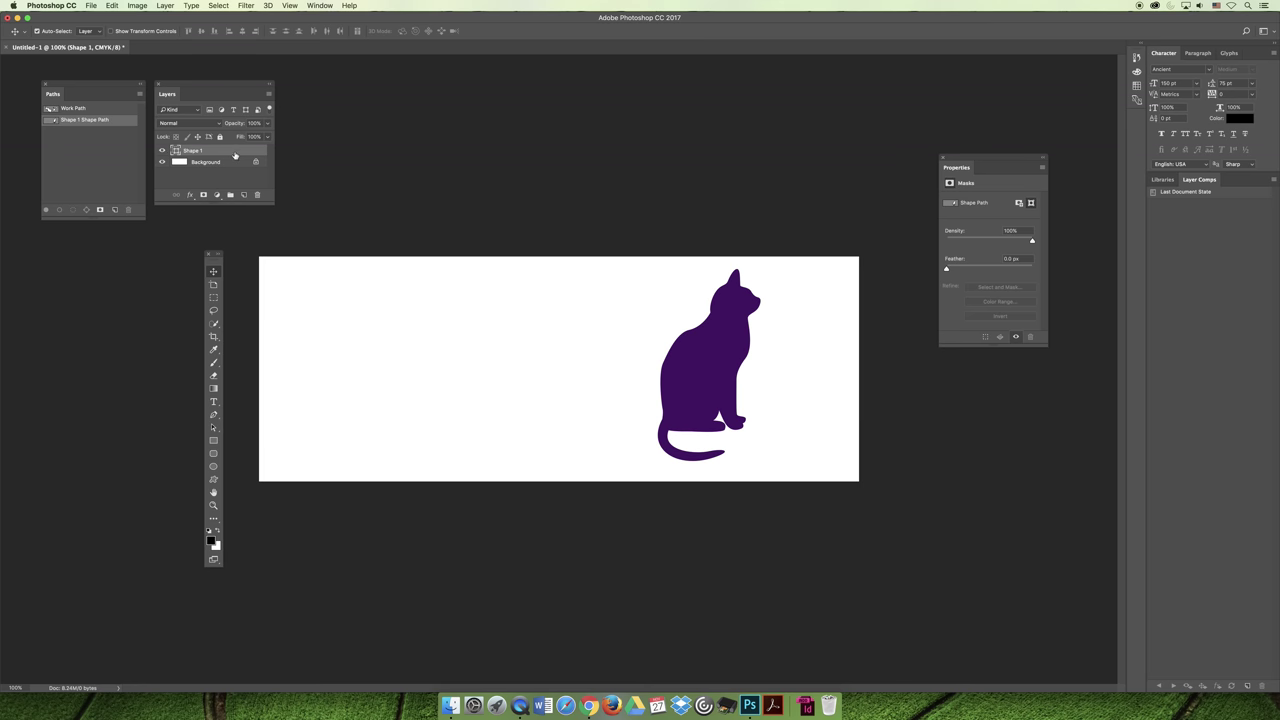
click(212, 428)
drag(212, 428, 264, 428)
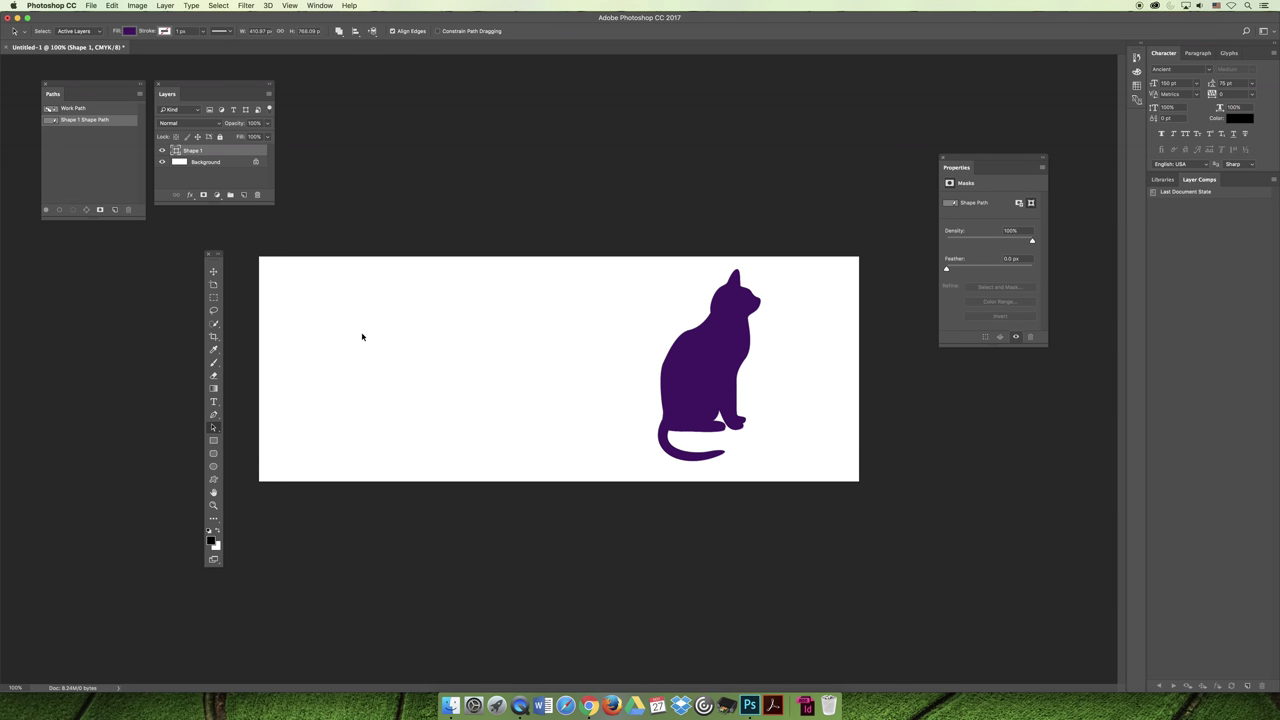
click(709, 371)
Move the whole cat path towards the middle of the canvas and back to the canvas's right part.
drag(719, 347, 592, 363)
key(ctrl+z)
drag(740, 353, 663, 359)
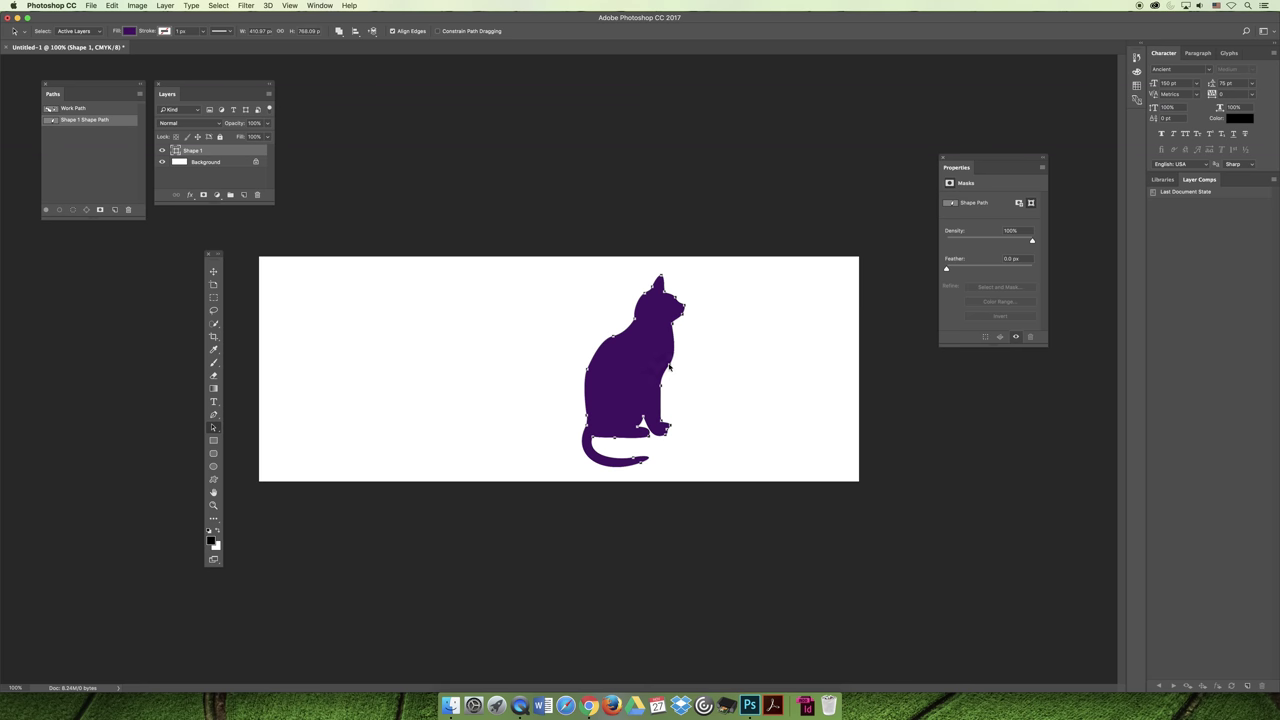
drag(669, 368, 751, 370)
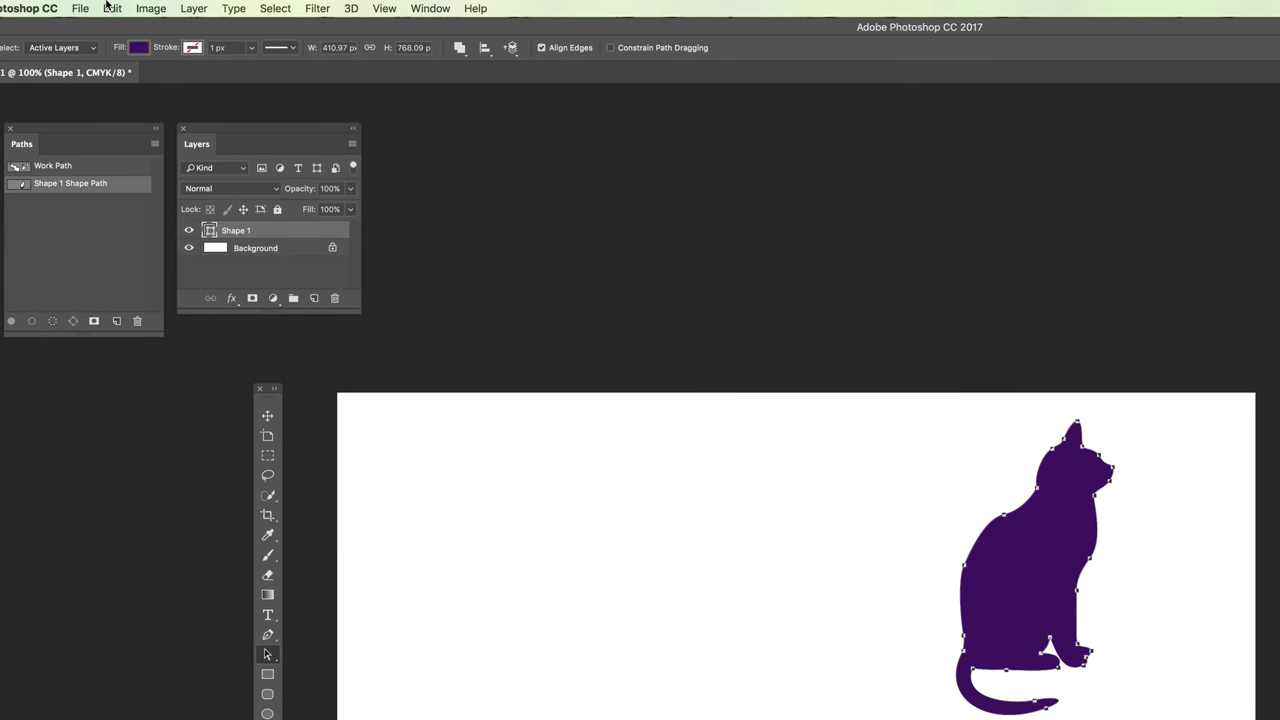
Try a custom Warp on the cat path, bending its back and lower body inward, and undo the warp.
click(112, 5)
mouse_move(181, 354)
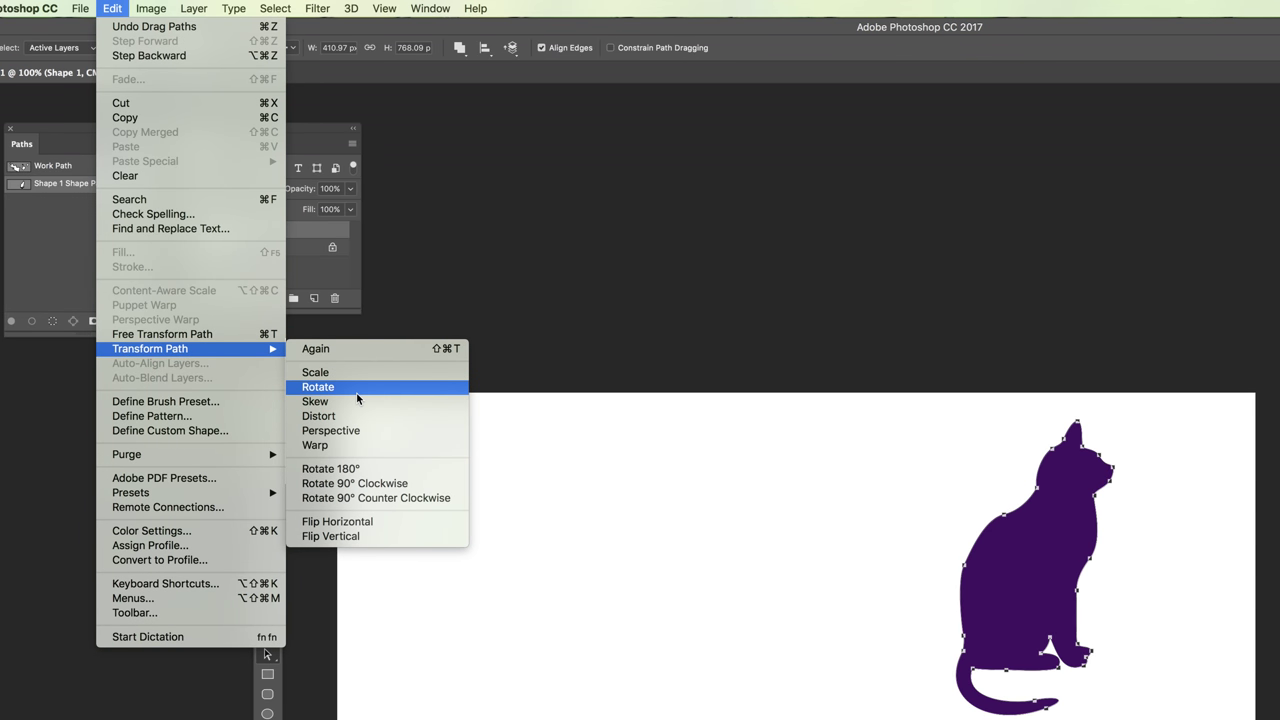
click(335, 447)
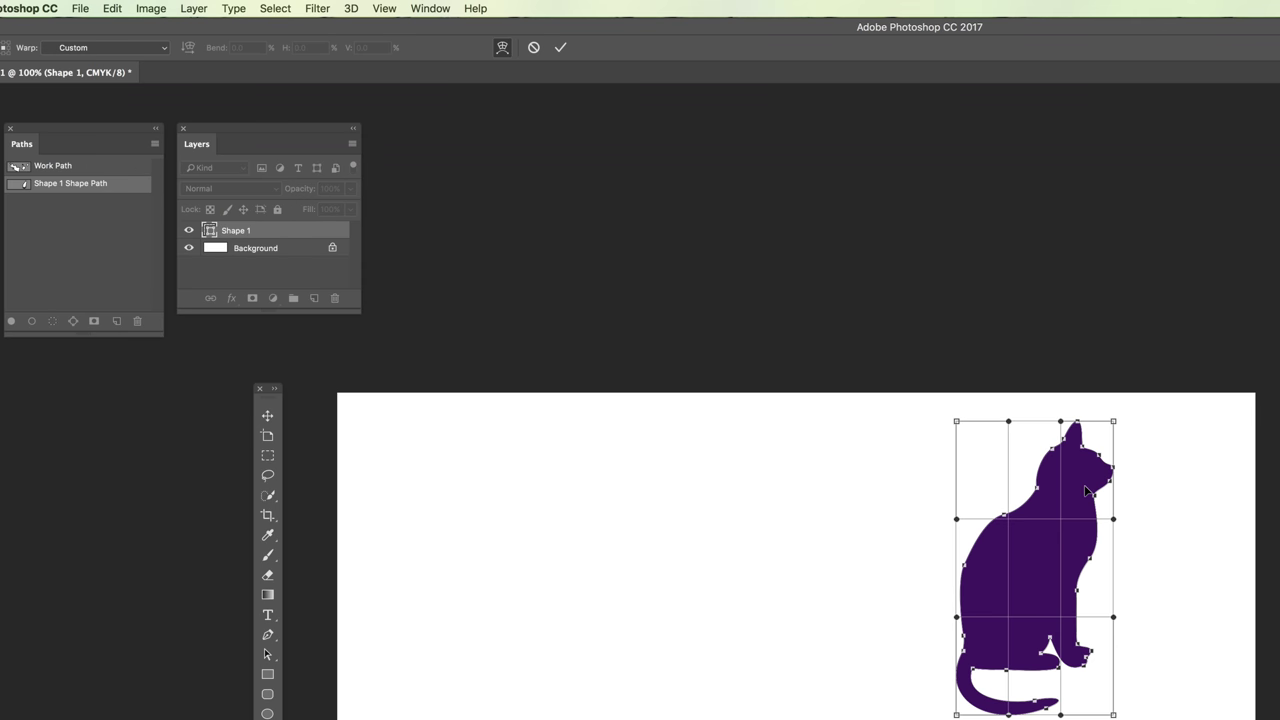
drag(1010, 521, 1036, 520)
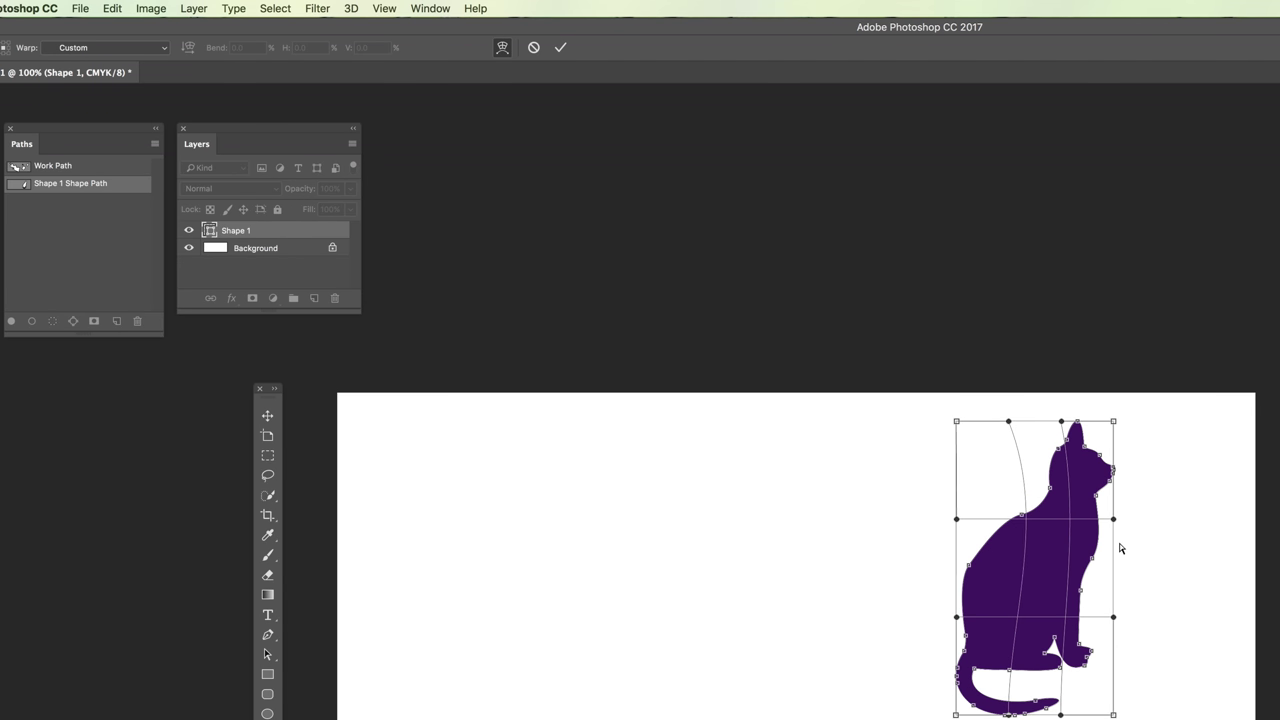
drag(1067, 621, 1034, 601)
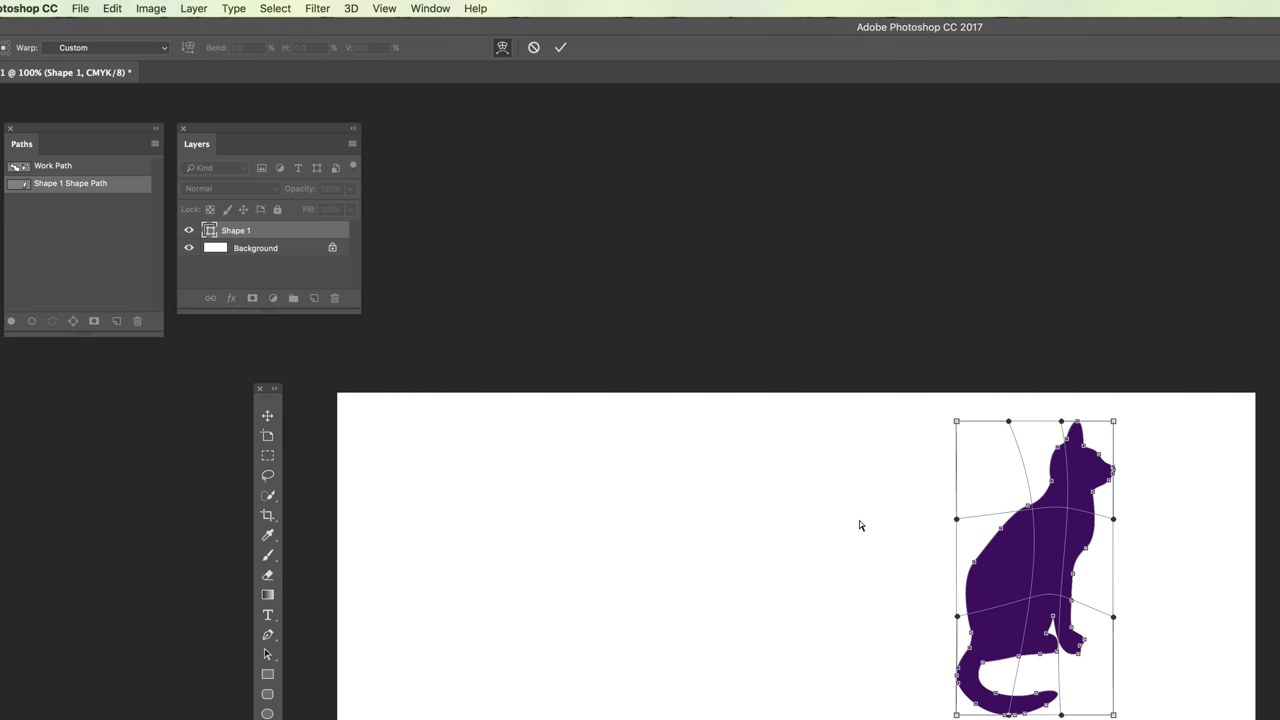
key(Return)
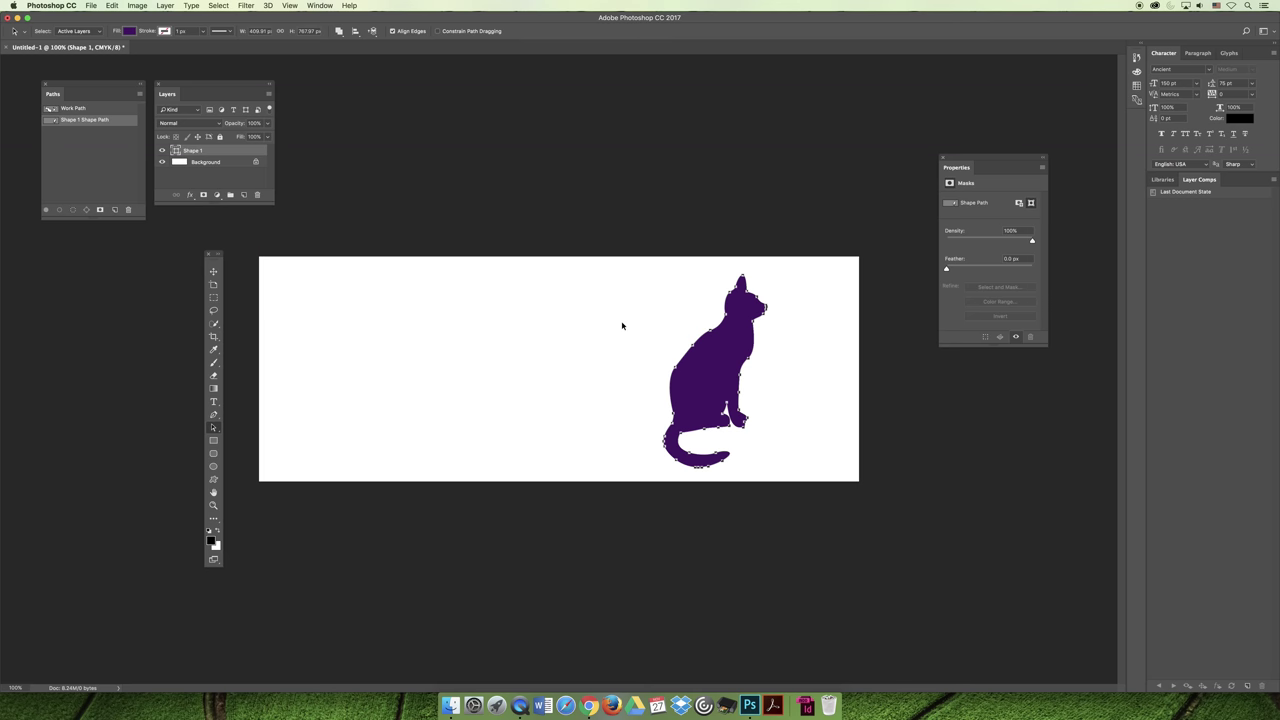
key(super+z)
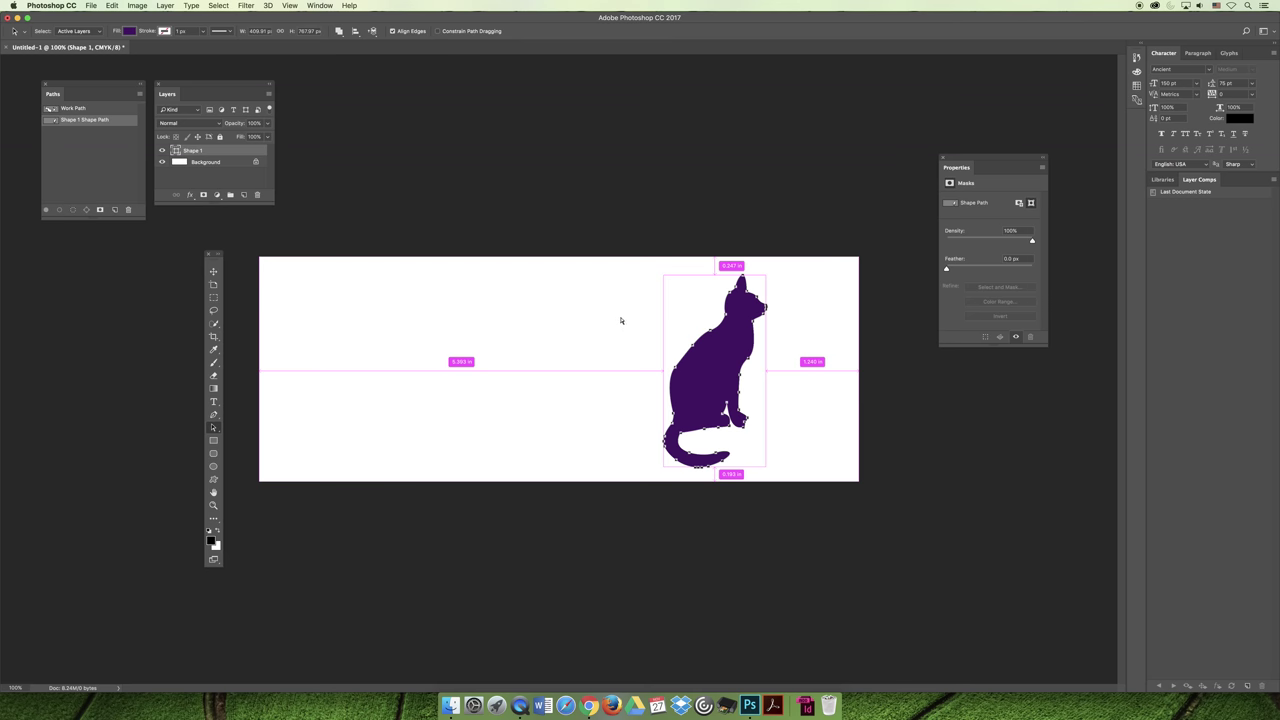
Activate the Direct Selection tool and deselect the cat's path.
key(v)
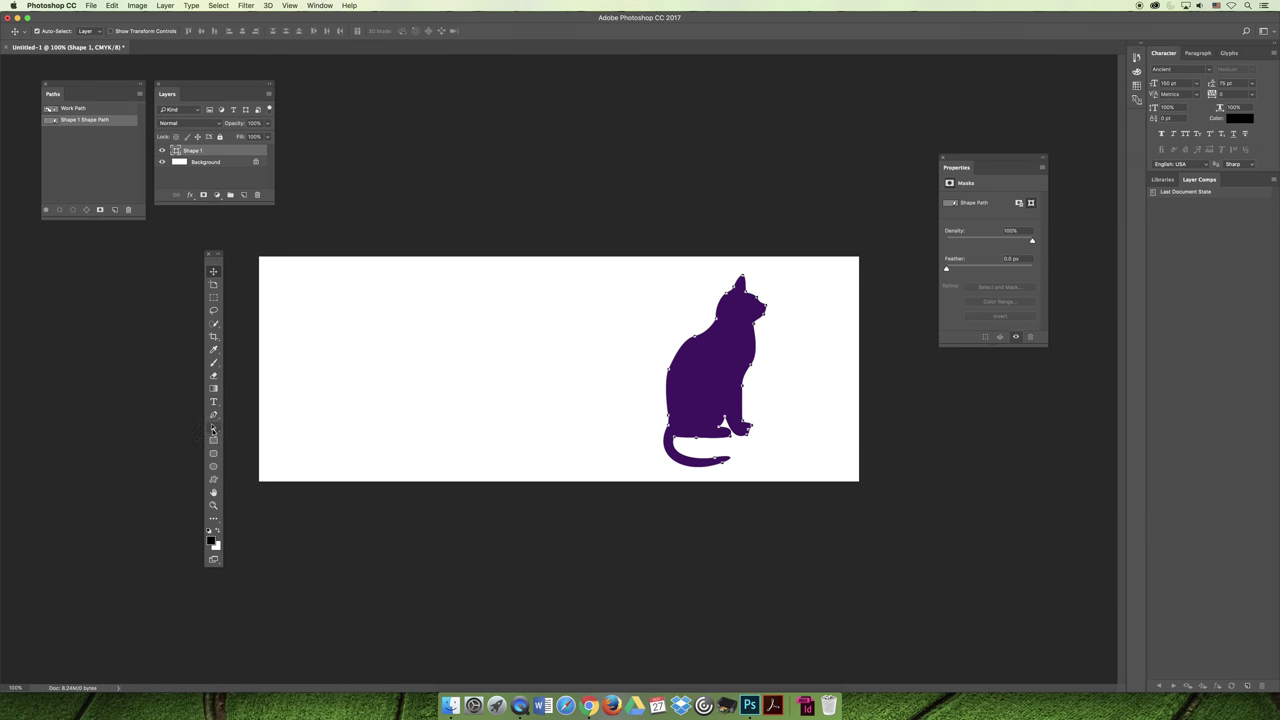
drag(212, 428, 271, 440)
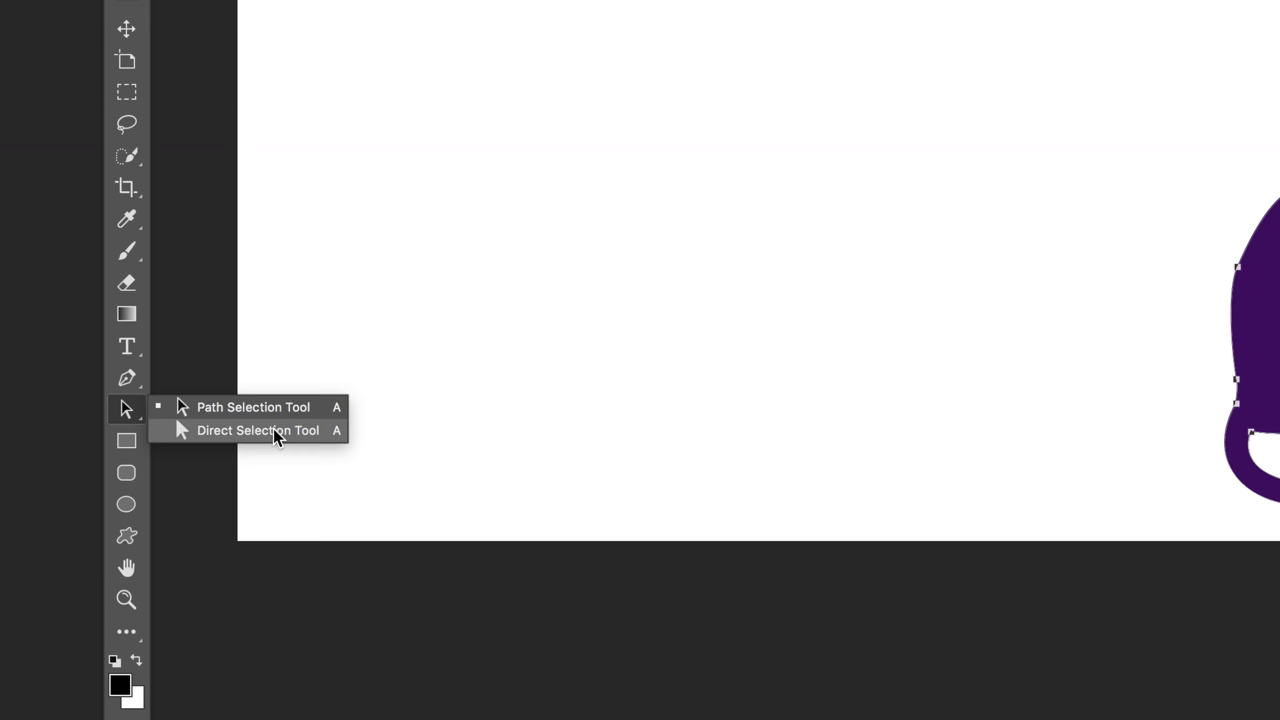
drag(273, 430, 274, 437)
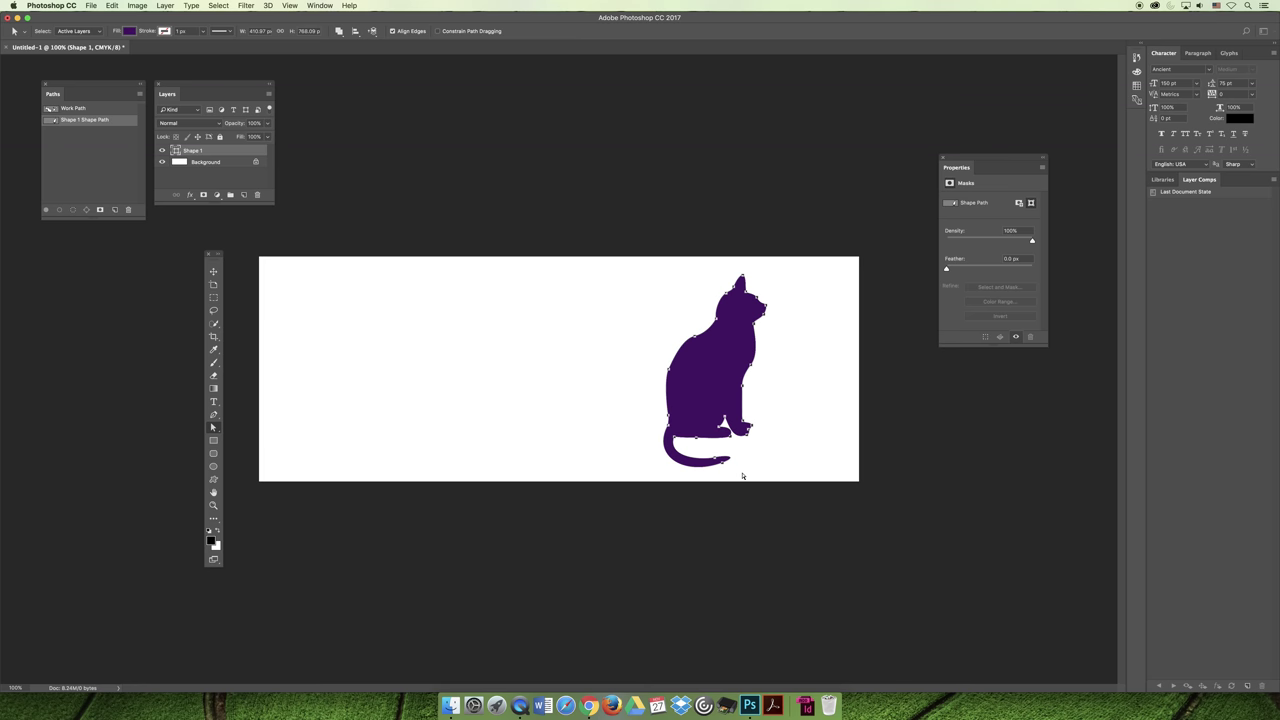
key(super+equal)
key(super+equal)
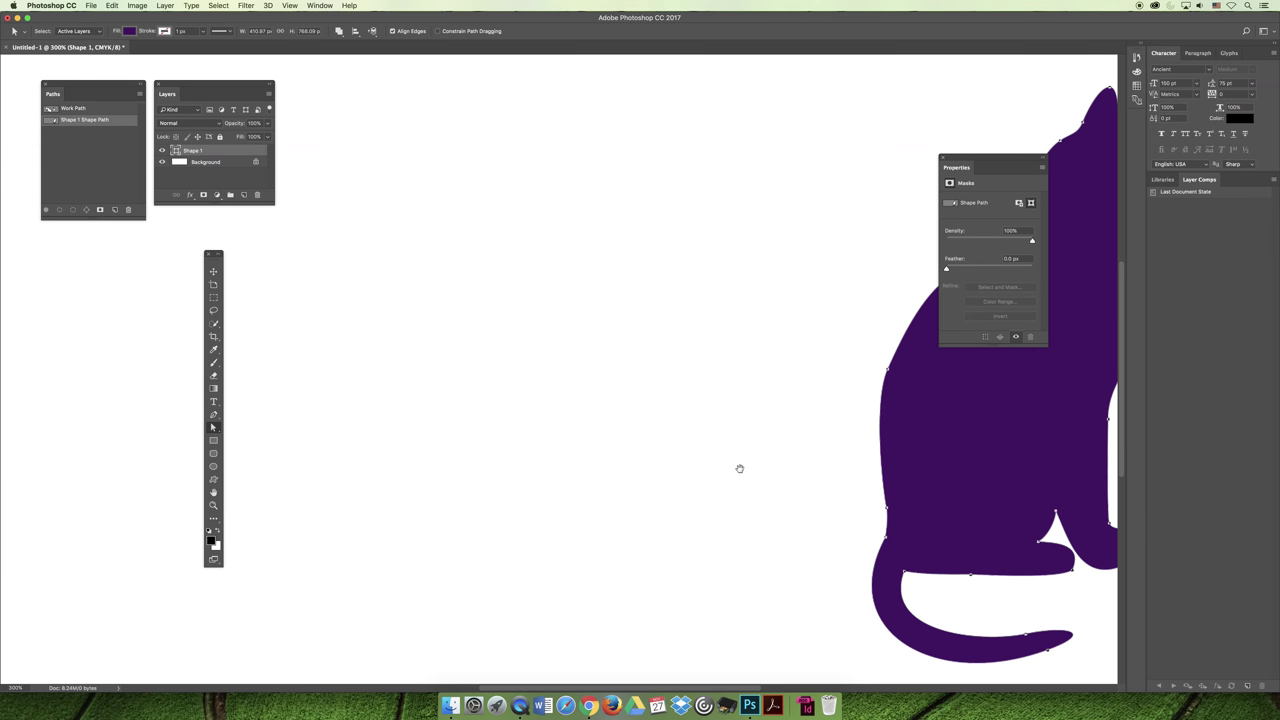
scroll(845, 457, right, 1)
drag(845, 457, 528, 423)
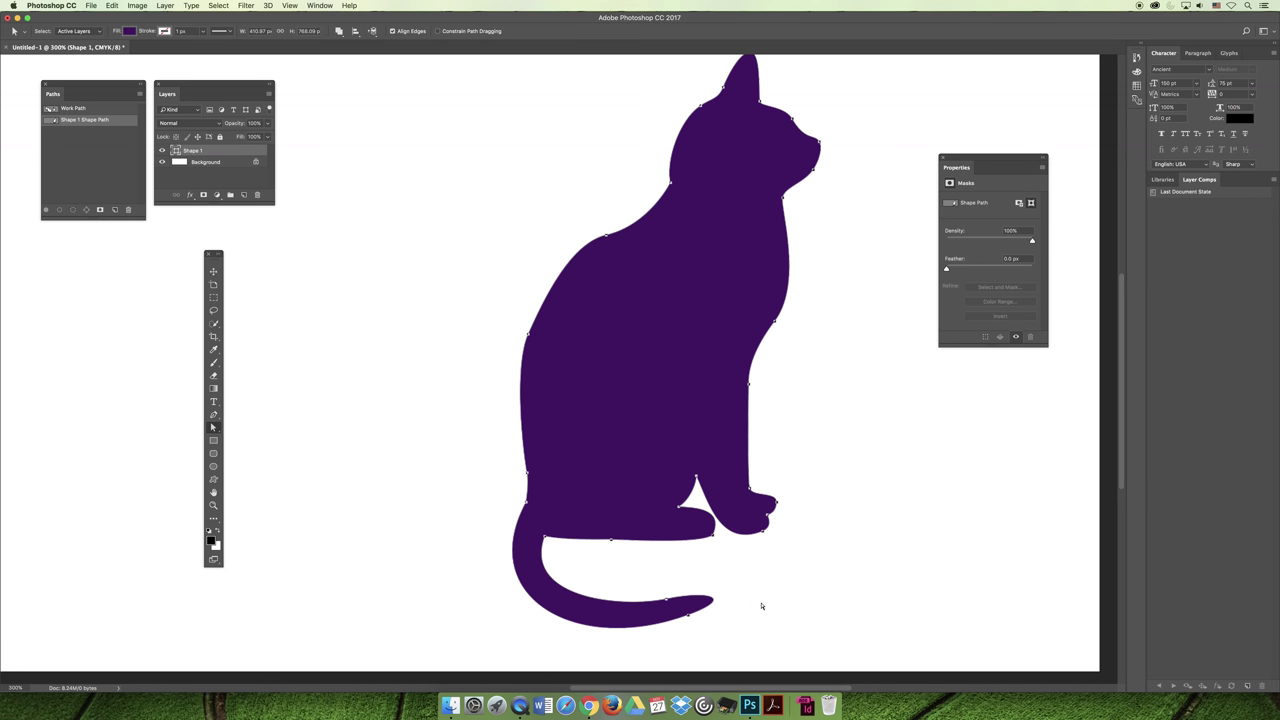
key(Return)
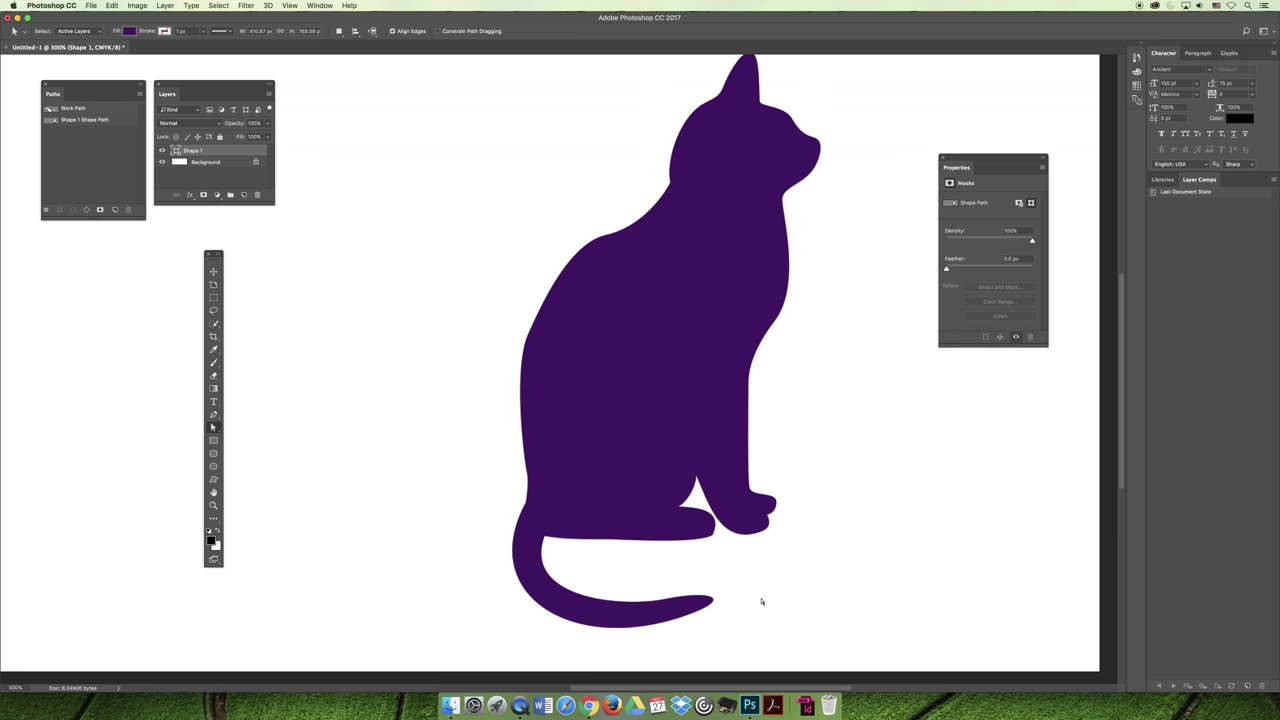
Activate the anchor point on the tail's upper edge near the tip and move it up and left to fatten the tail.
click(662, 603)
click(663, 603)
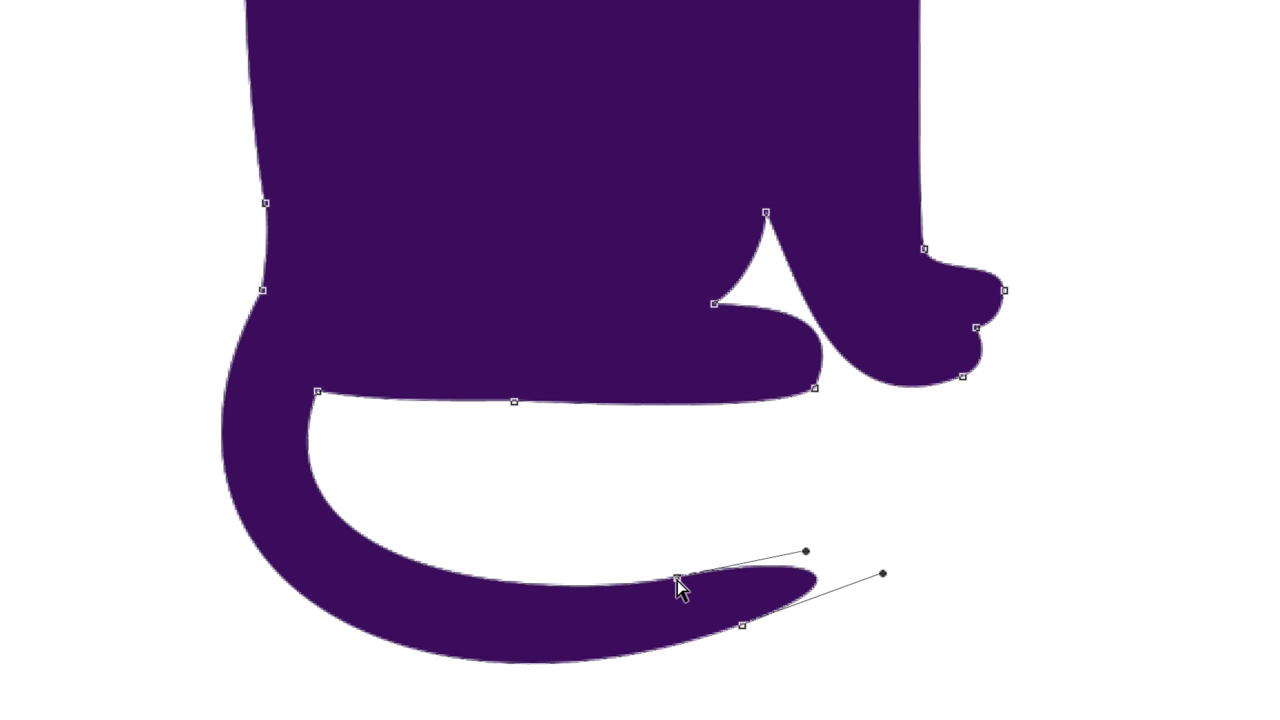
click(678, 580)
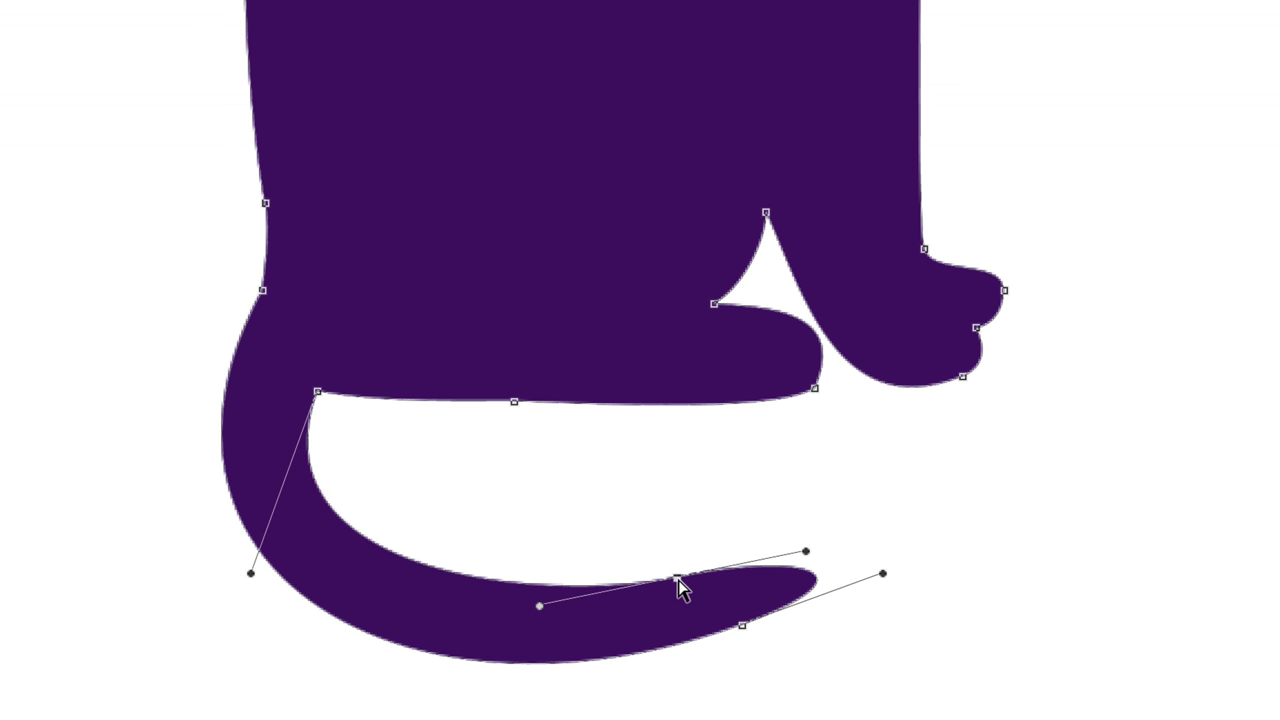
drag(678, 578, 634, 486)
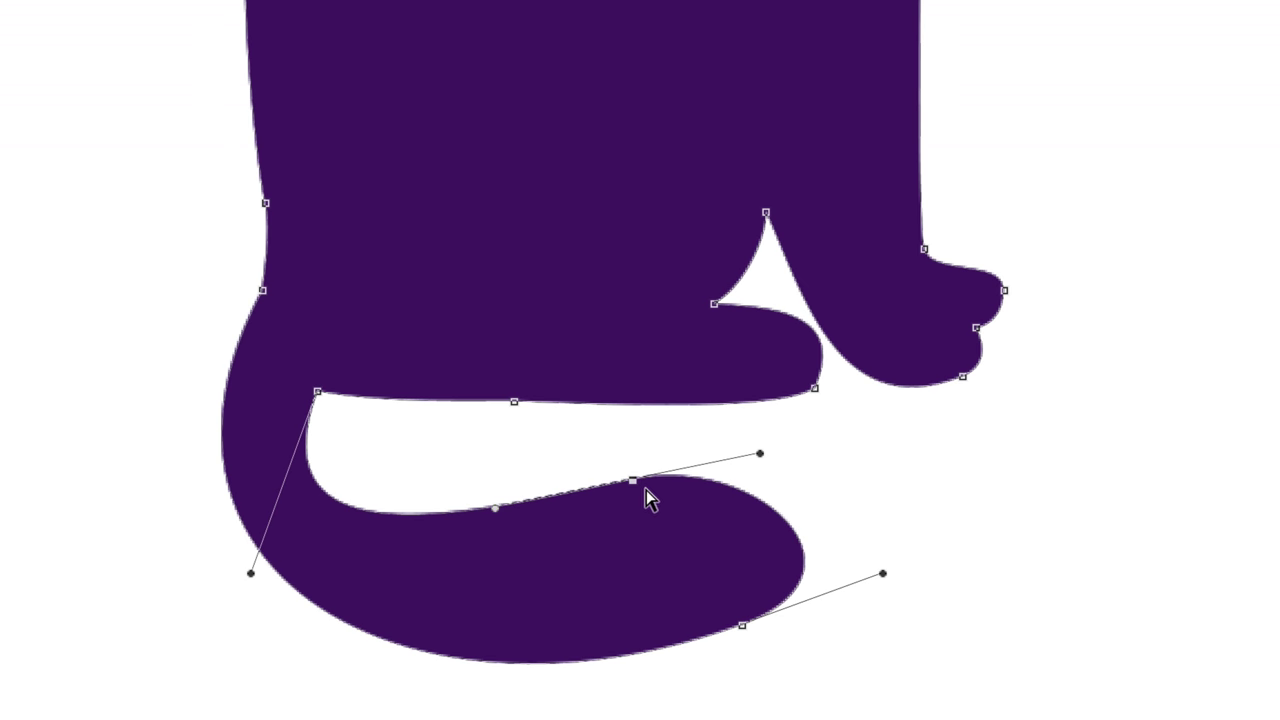
Move the anchor point on the tail's upper edge down and slightly right to slim the tail, keeping that point selected.
drag(633, 481, 656, 544)
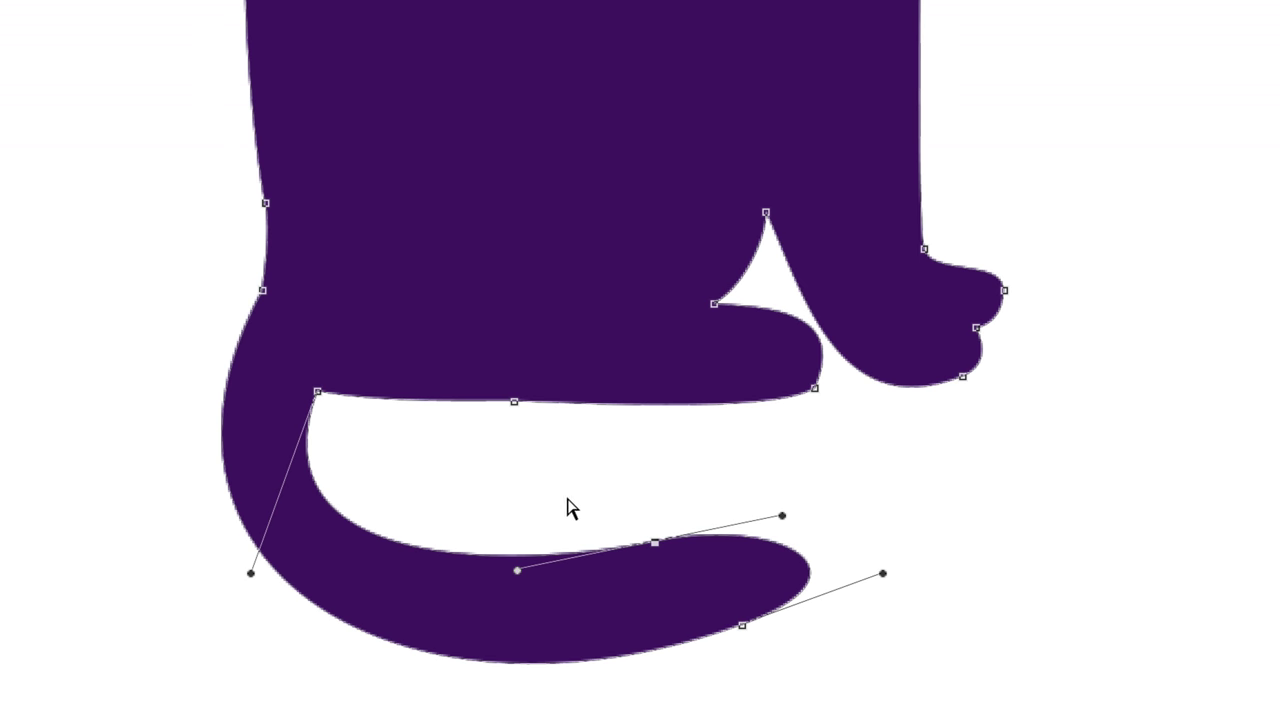
click(516, 567)
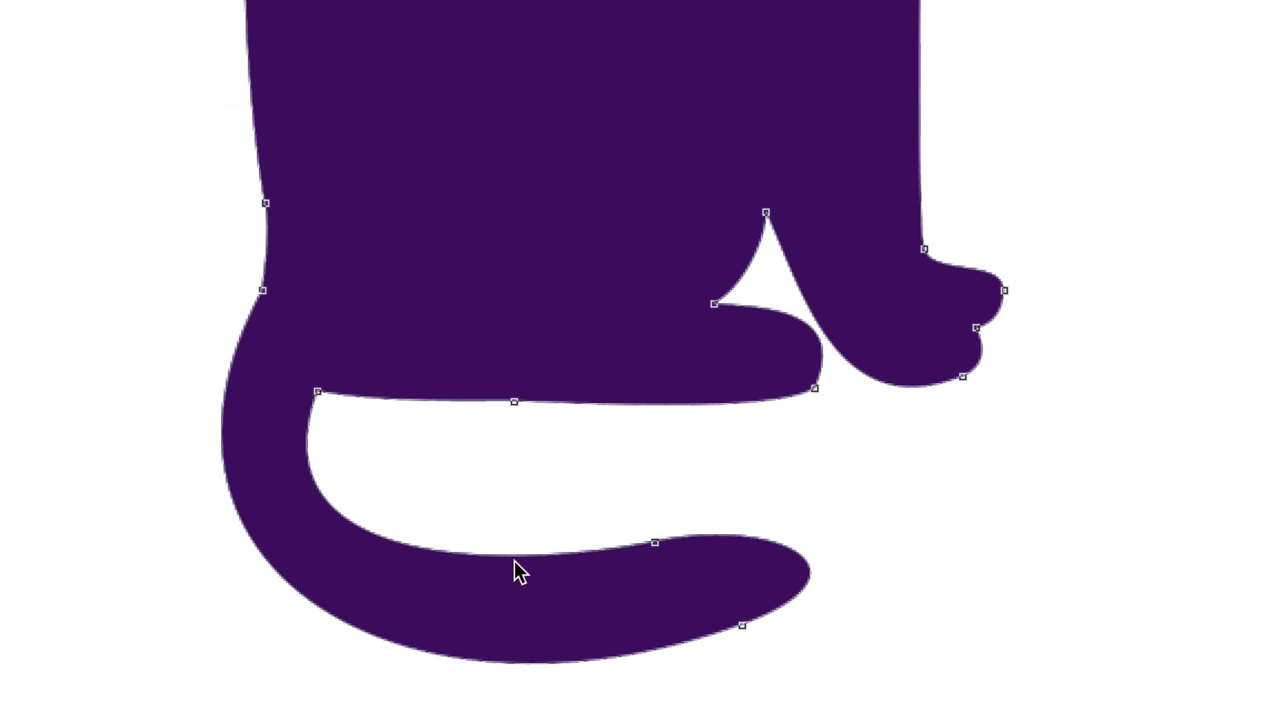
click(654, 544)
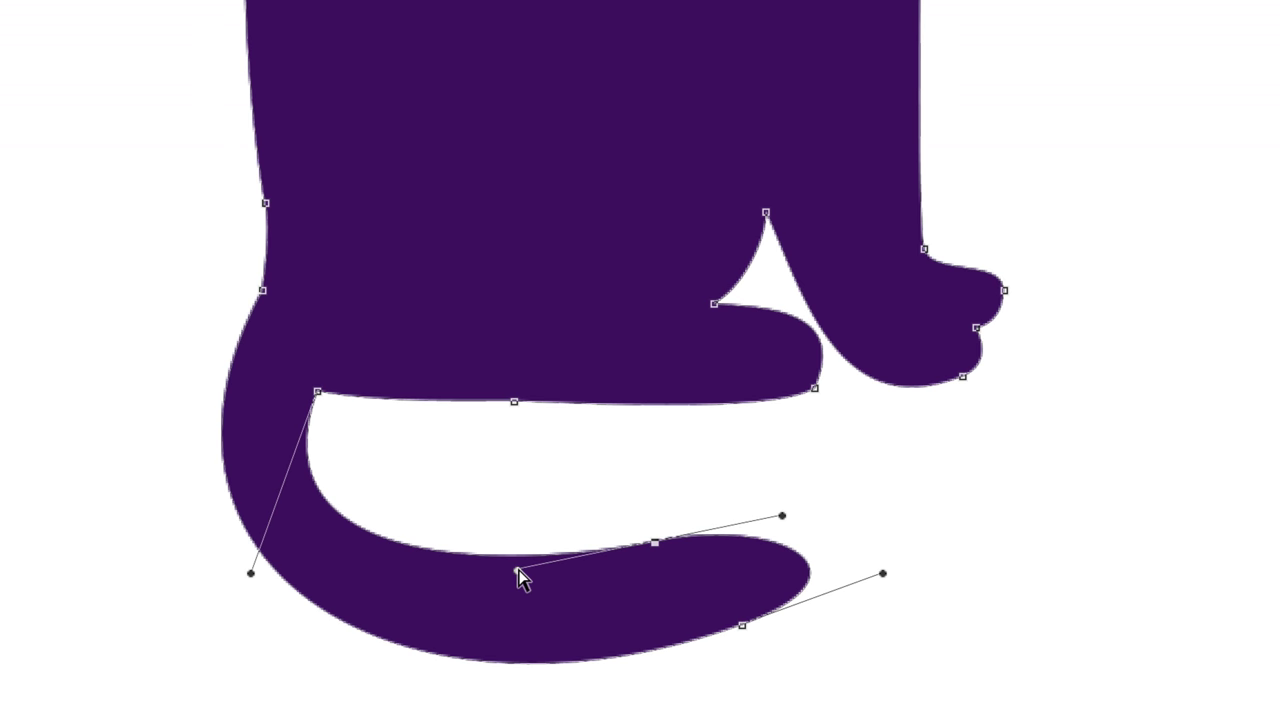
Steepen the direction line of the tail's upper-edge anchor point and collapse both handles onto the point to make a pointed tip.
drag(517, 571, 608, 615)
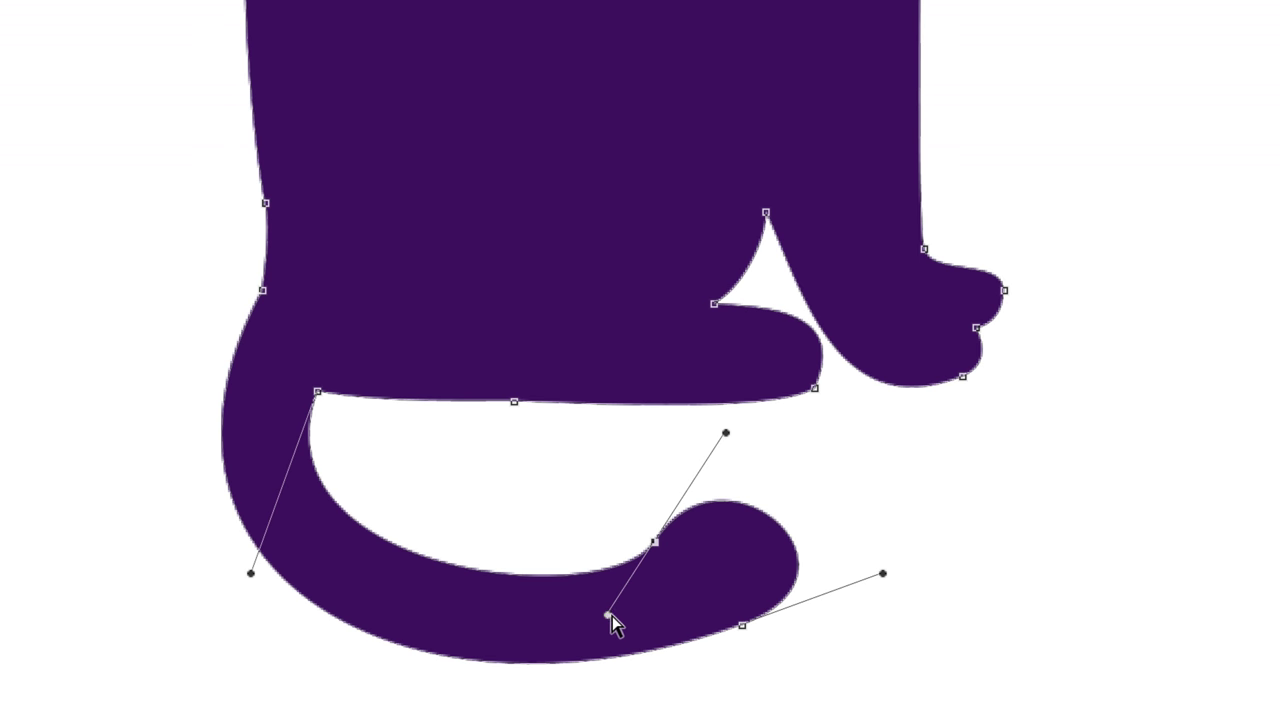
drag(607, 617, 643, 570)
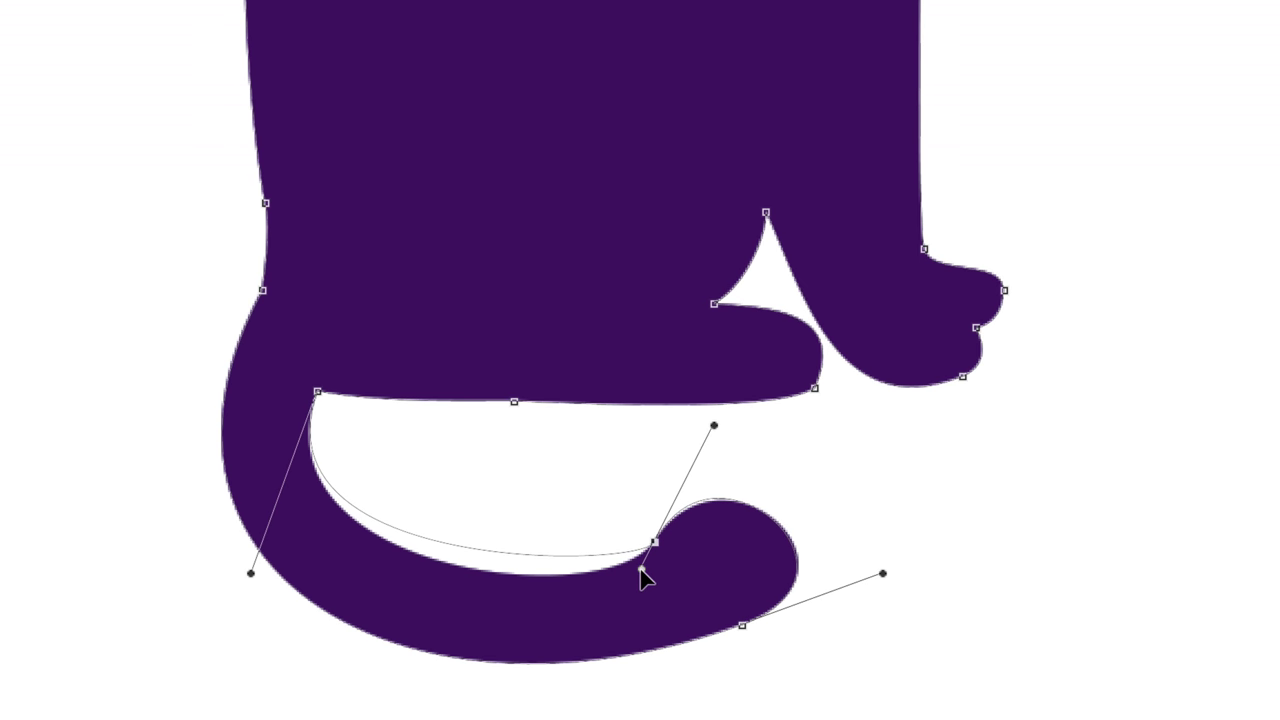
drag(642, 568, 658, 548)
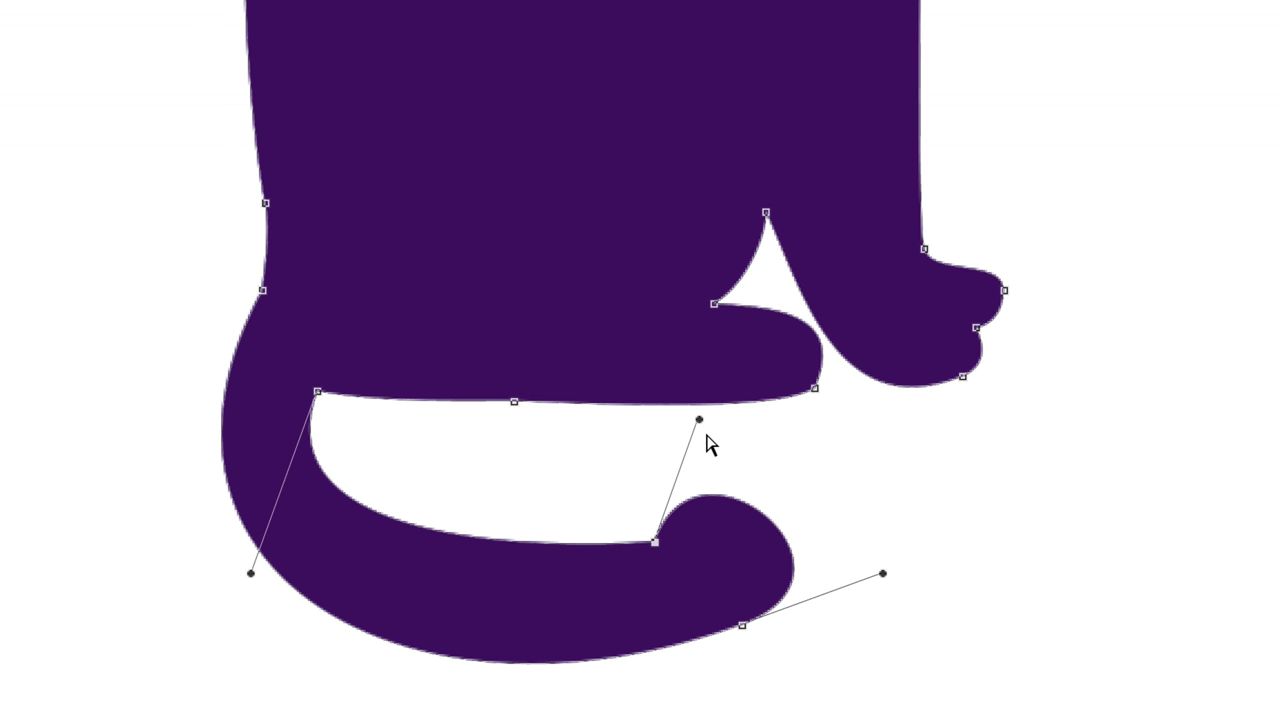
drag(698, 420, 653, 541)
click(783, 527)
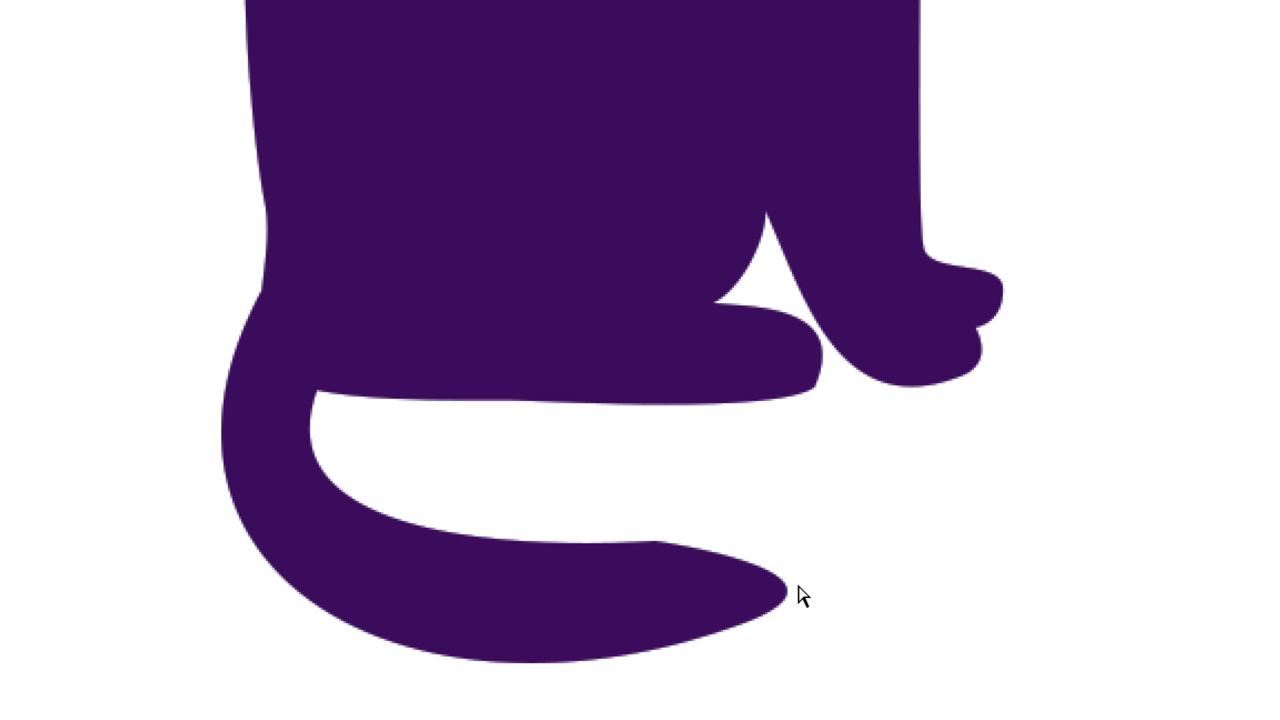
click(655, 543)
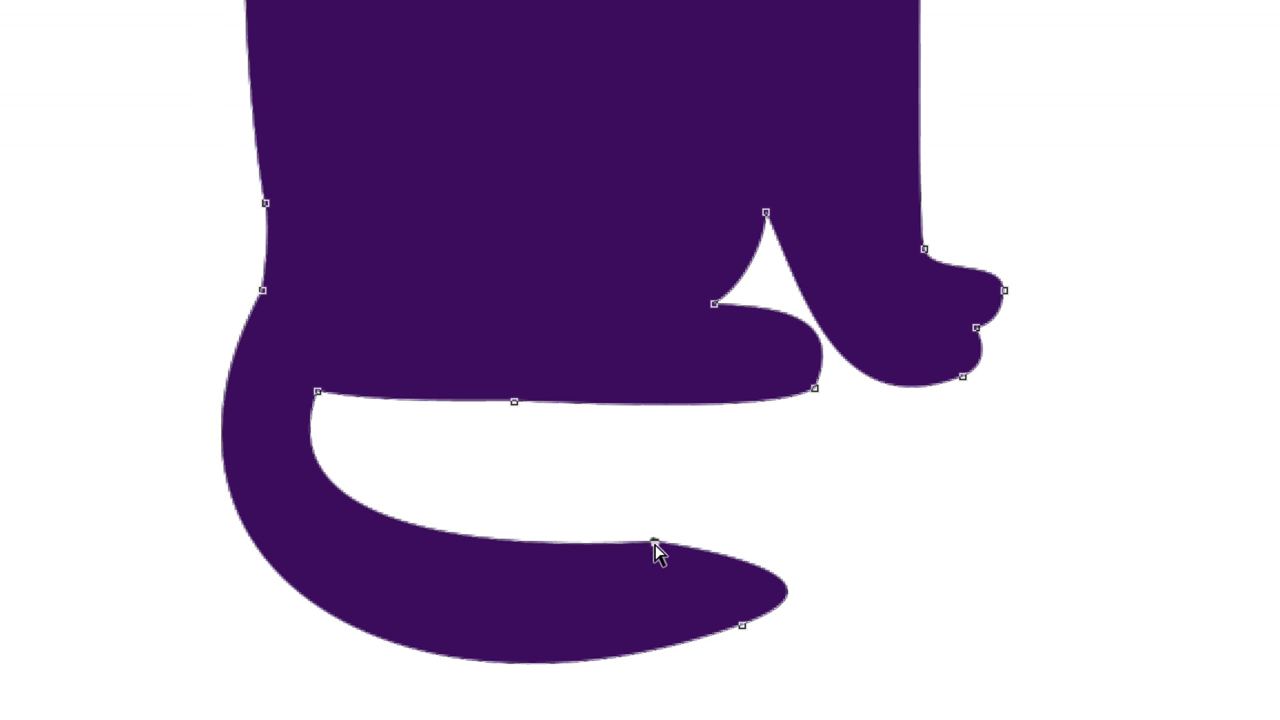
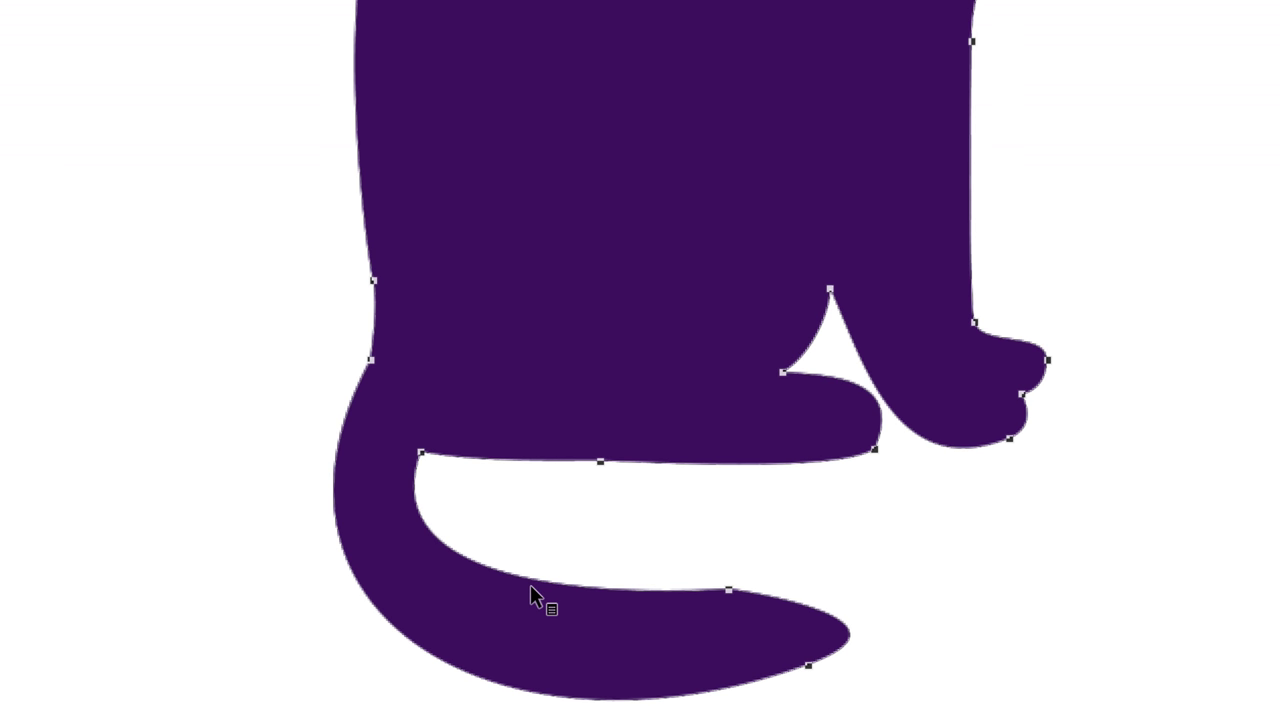
Add an anchor point midway along the tail's inner edge and move it slightly down to deepen the curve.
click(528, 580)
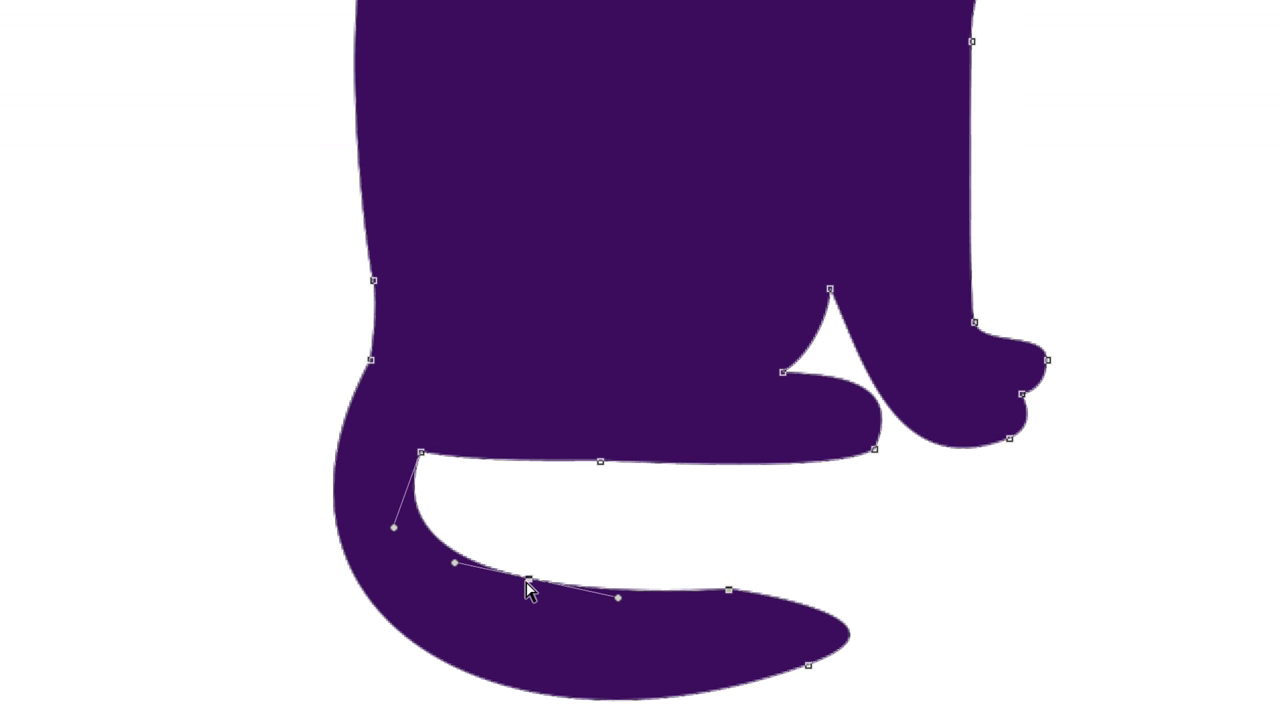
mouse_move(530, 581)
mouse_down()
mouse_move(517, 611)
mouse_move(553, 573)
mouse_move(537, 605)
mouse_up()
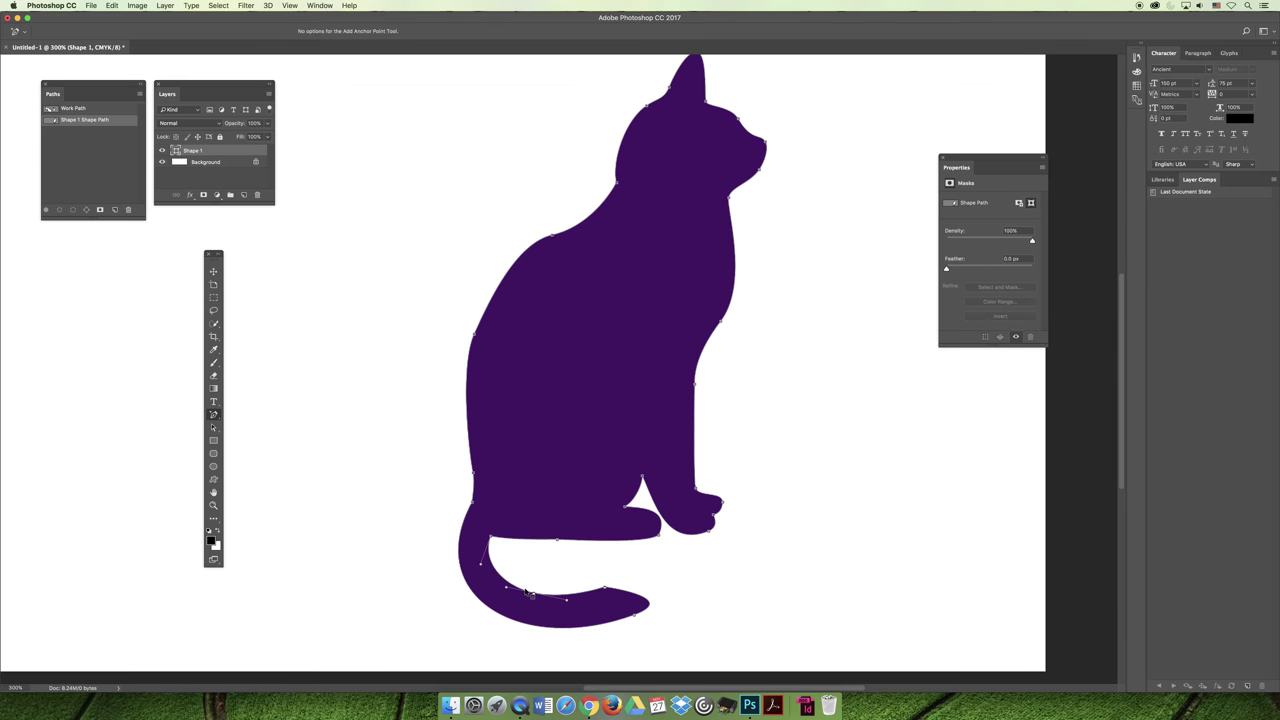
Remove the added anchor point from the tail's inner edge with the Delete Anchor Point tool.
click(212, 414)
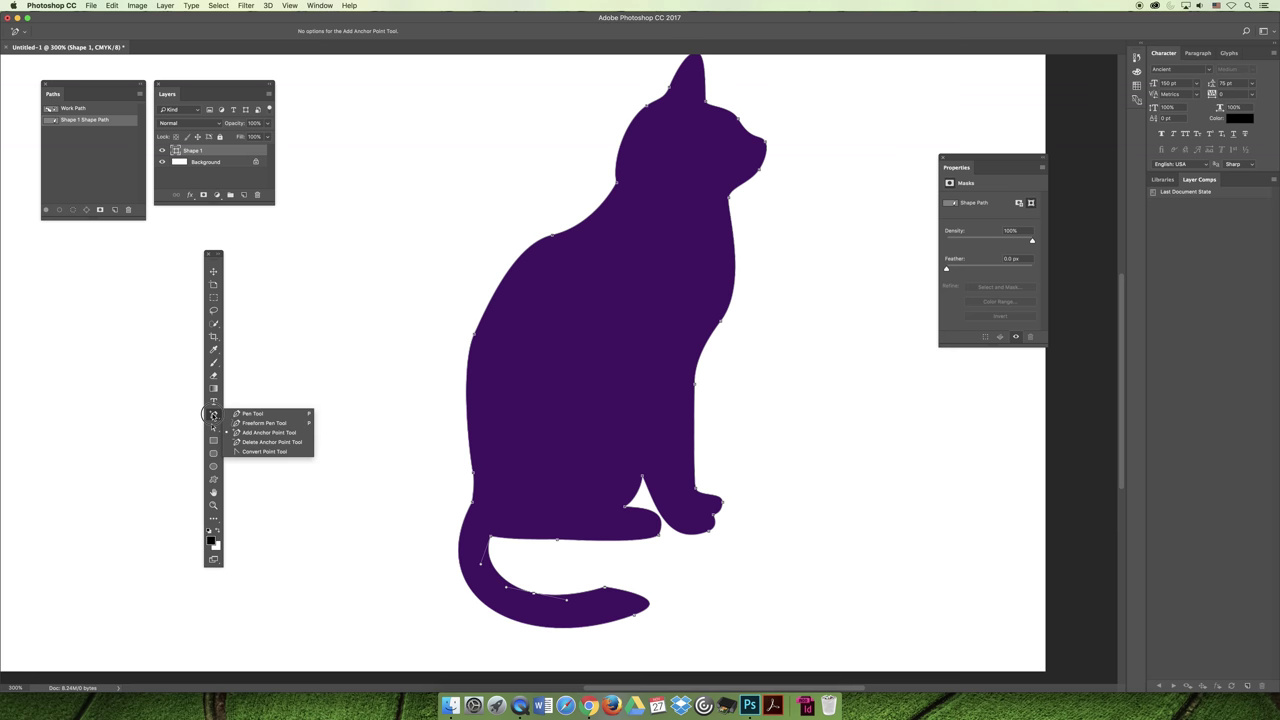
click(271, 442)
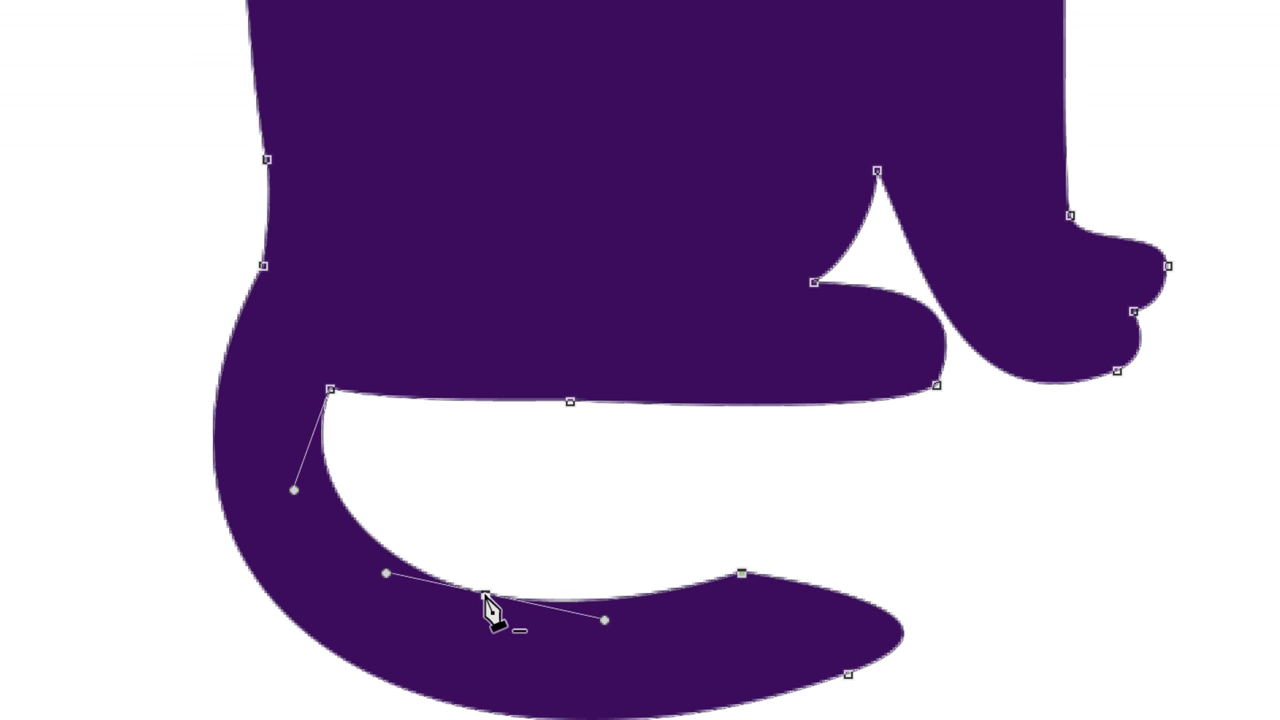
click(484, 594)
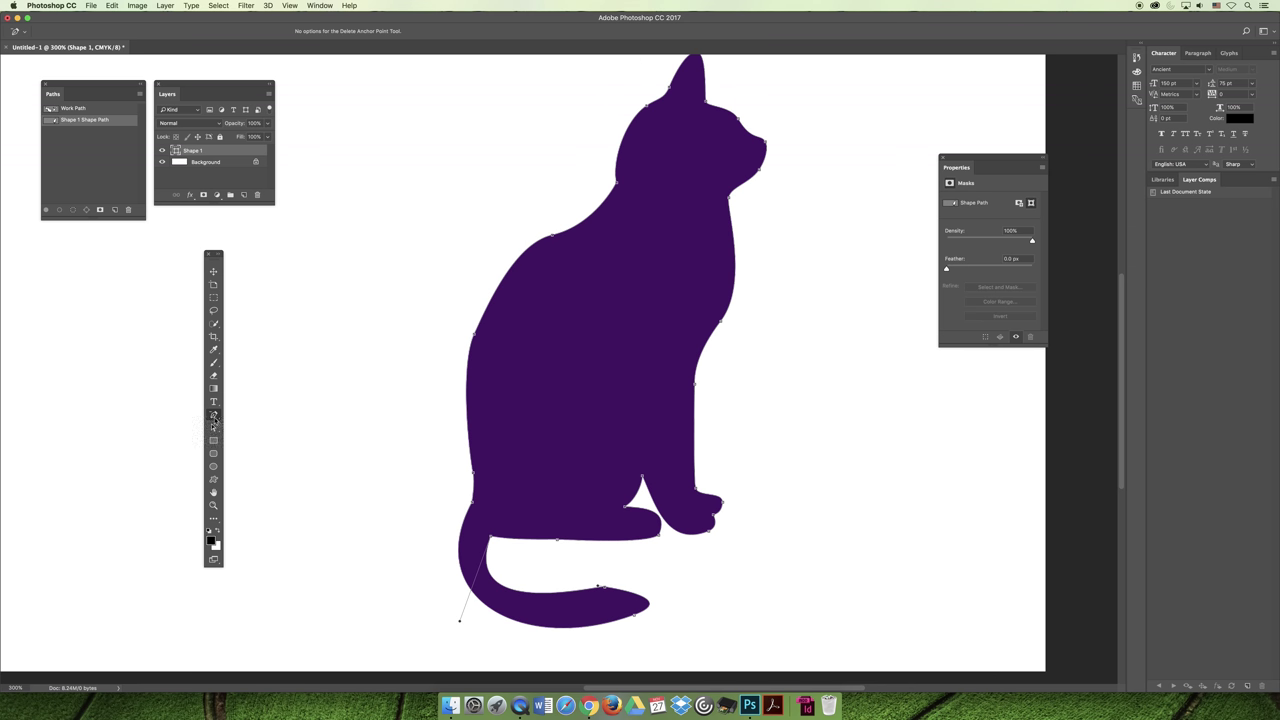
Select the anchor point where the tail meets the cat's underside with the Direct Selection tool.
click(213, 416)
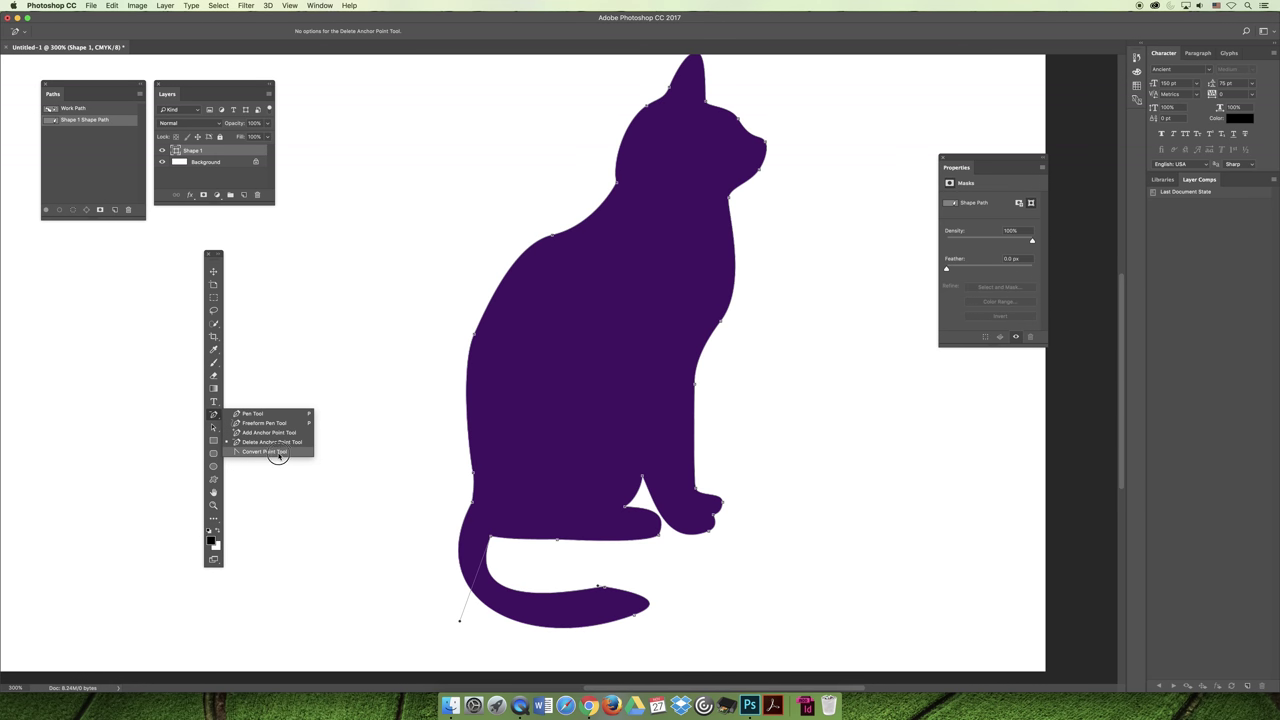
click(211, 416)
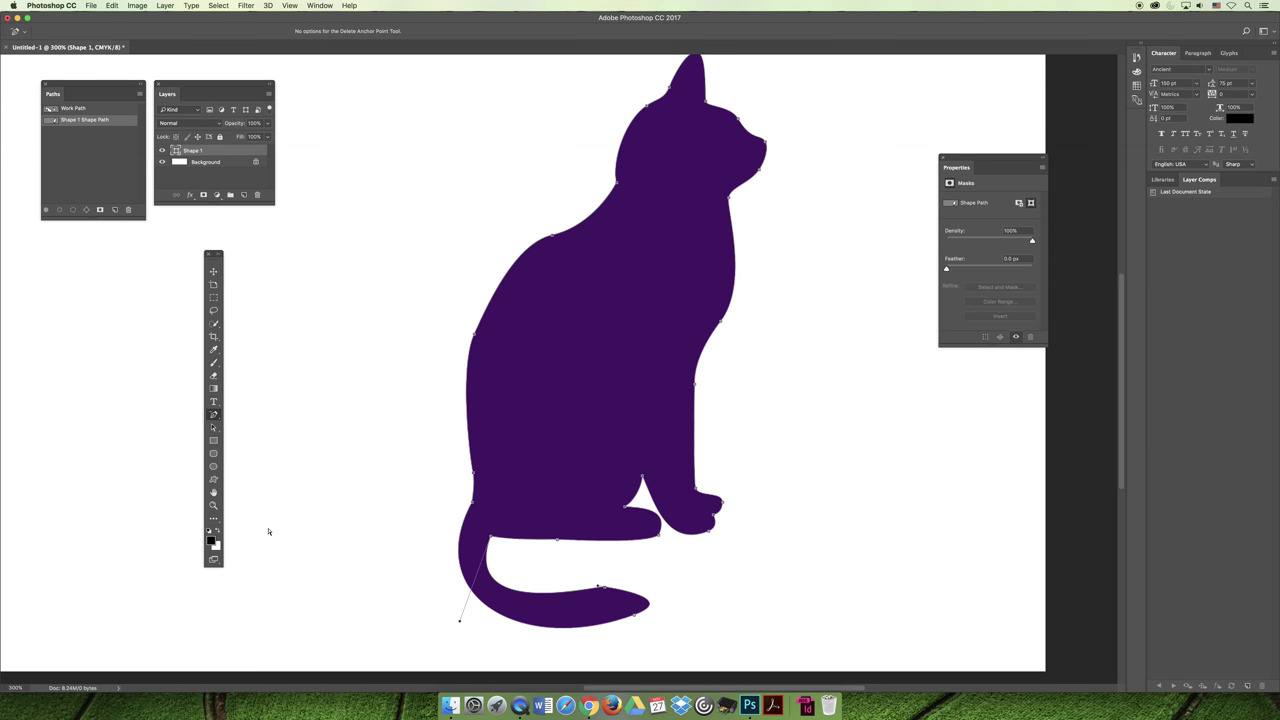
click(213, 428)
click(262, 436)
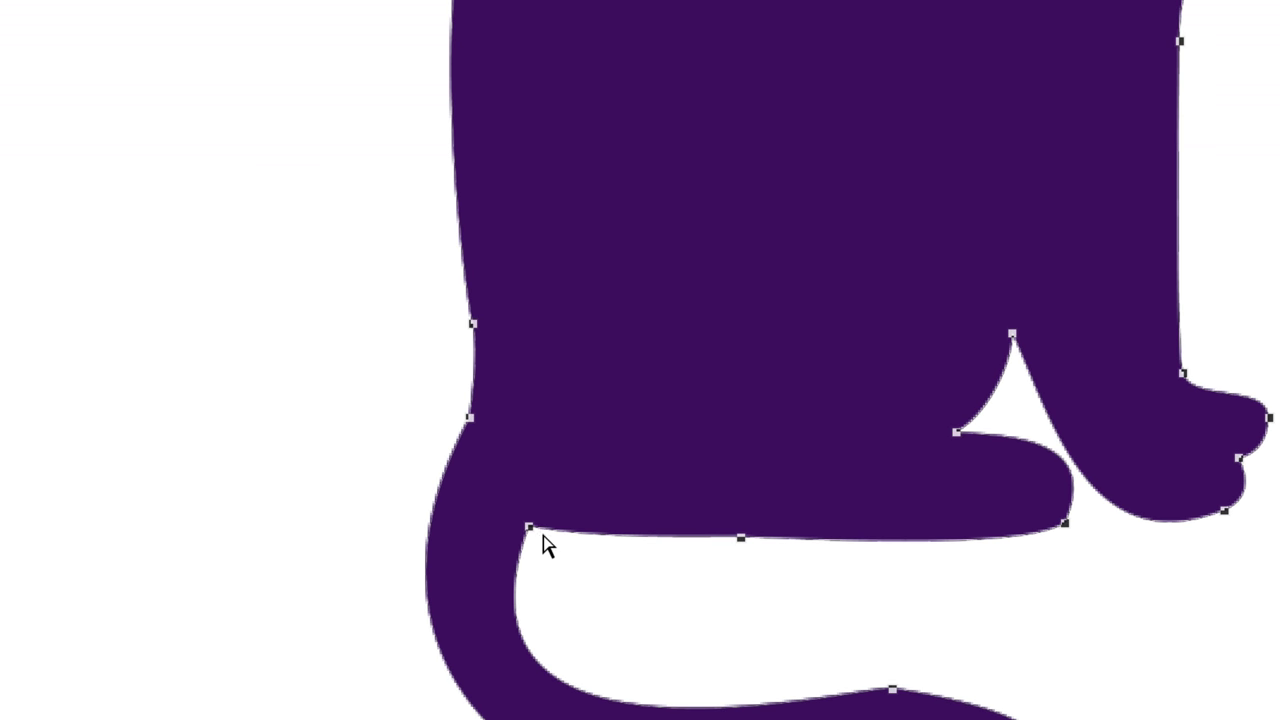
click(530, 529)
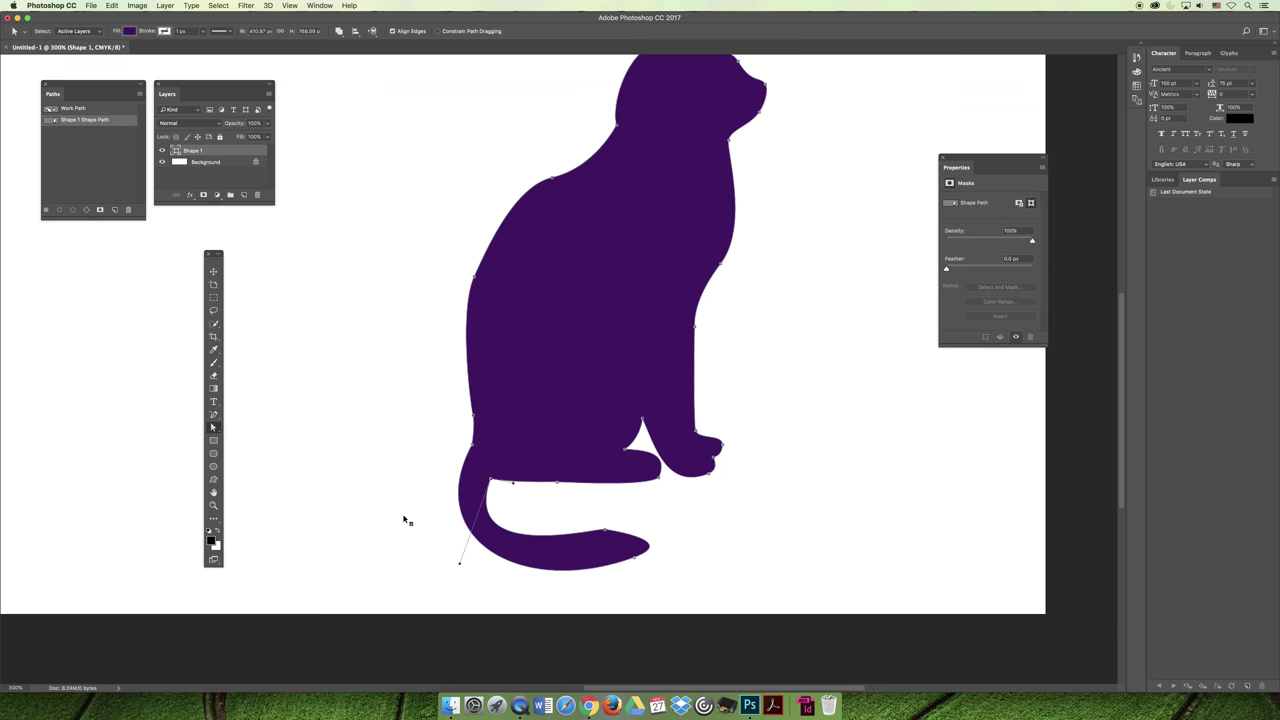
Choose the Convert Point tool, dismiss the path, and reselect the anchor point at the tail's base with the Direct Selection tool.
click(213, 416)
click(213, 416)
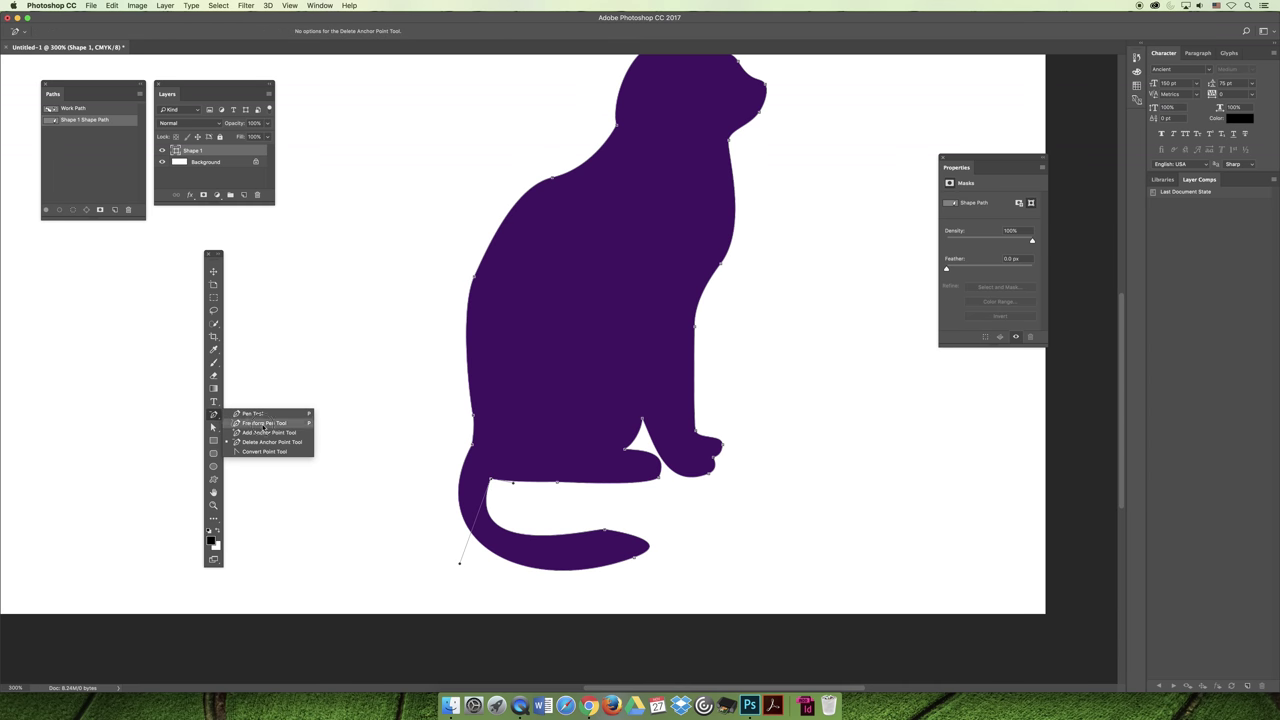
click(269, 451)
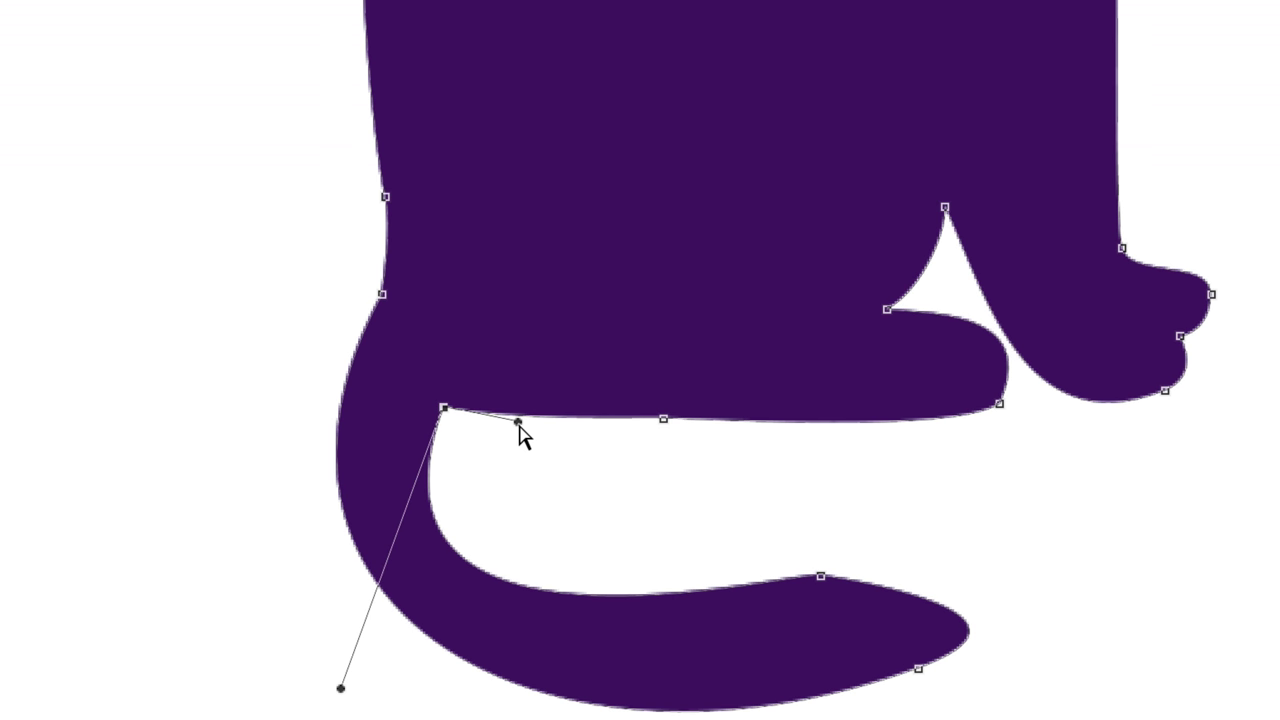
key(Return)
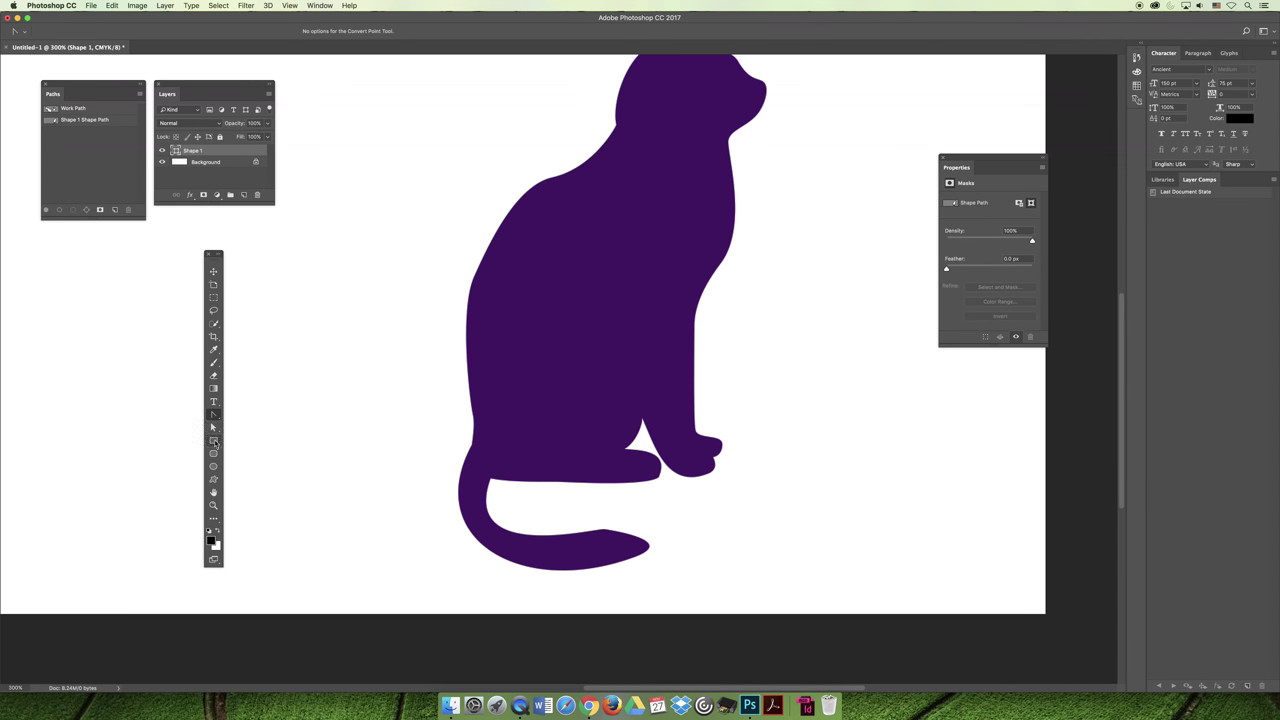
click(213, 427)
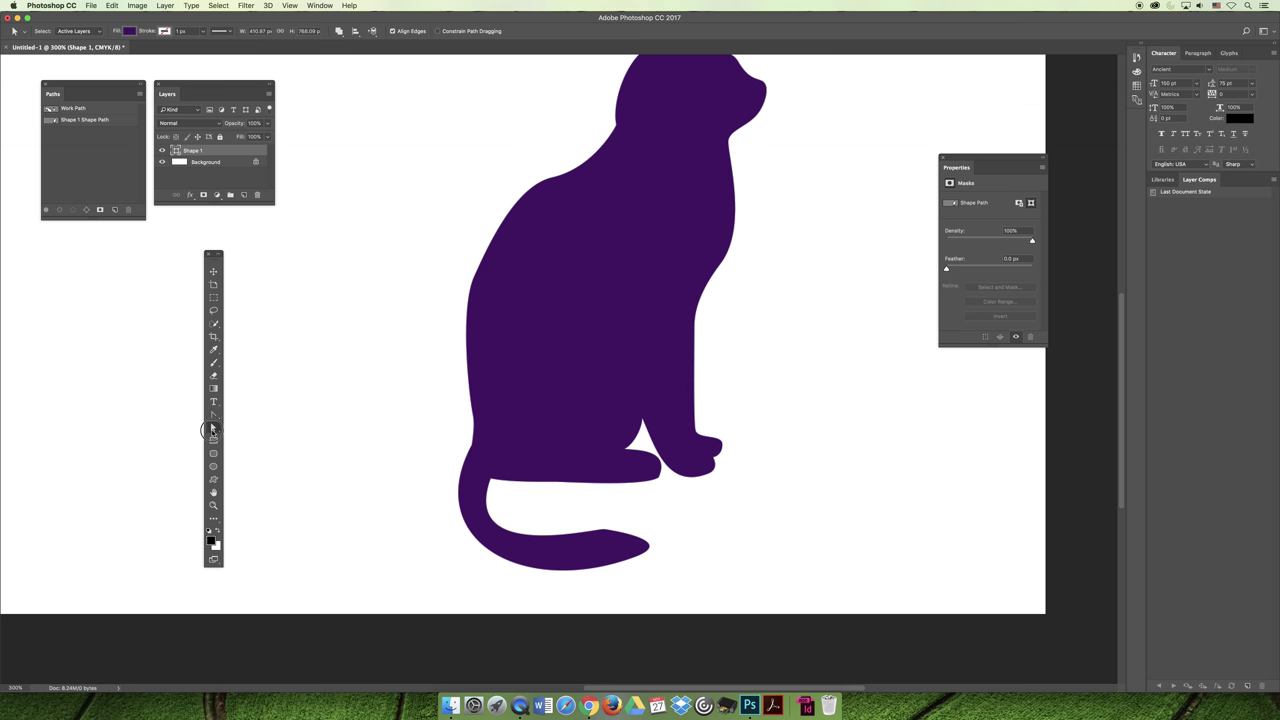
click(491, 483)
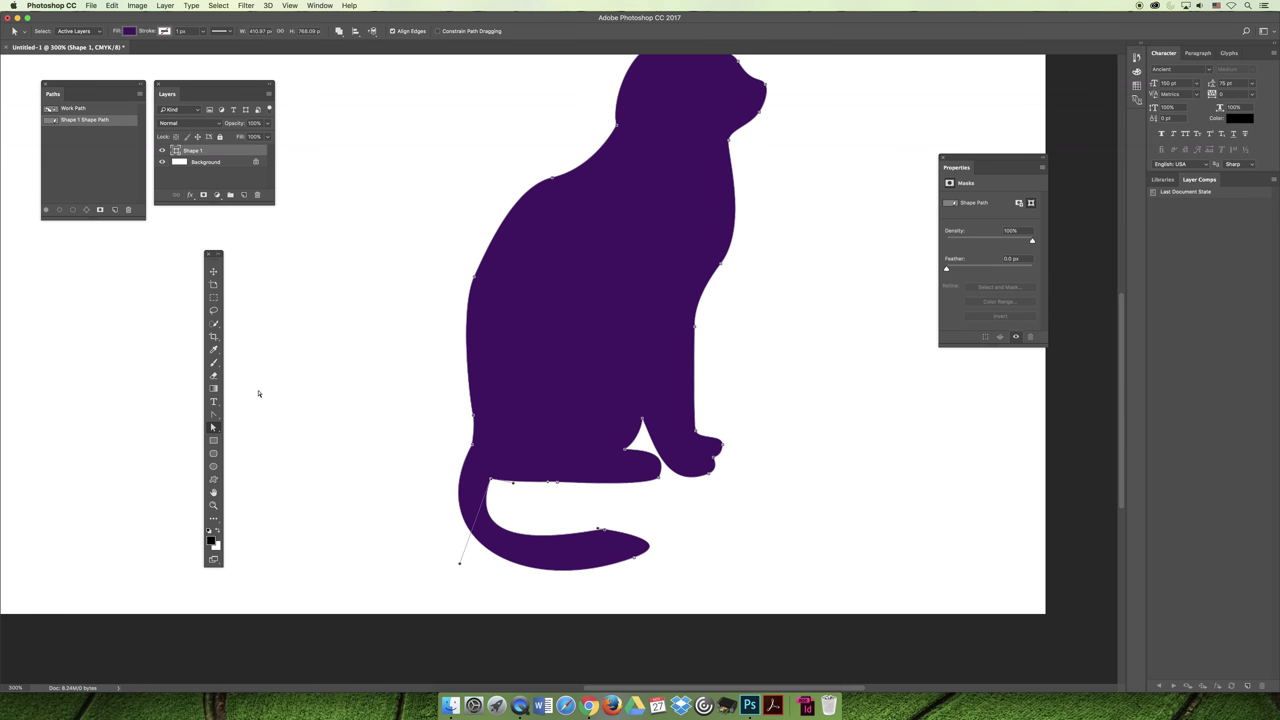
Use the Convert Point tool to turn the tail-base anchor into a corner point and pull out new handles to make it smooth.
click(213, 414)
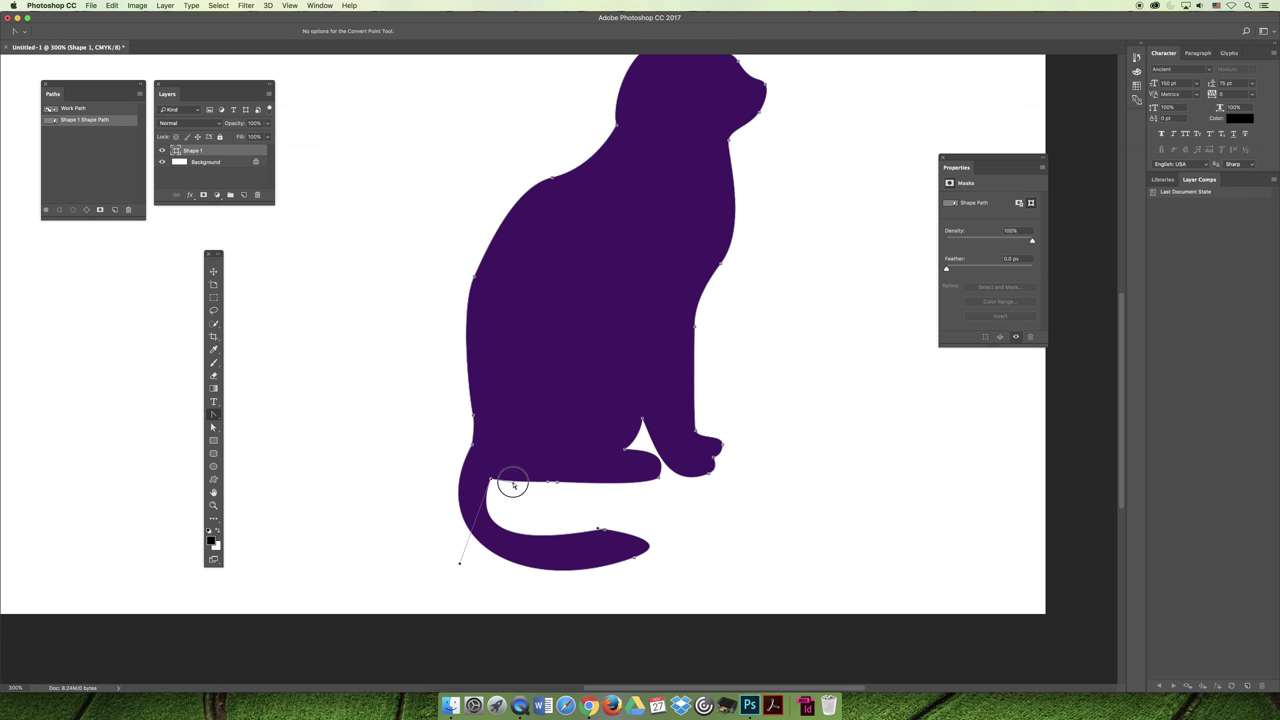
mouse_move(513, 485)
mouse_down()
mouse_move(505, 500)
mouse_move(496, 486)
mouse_up()
click(493, 483)
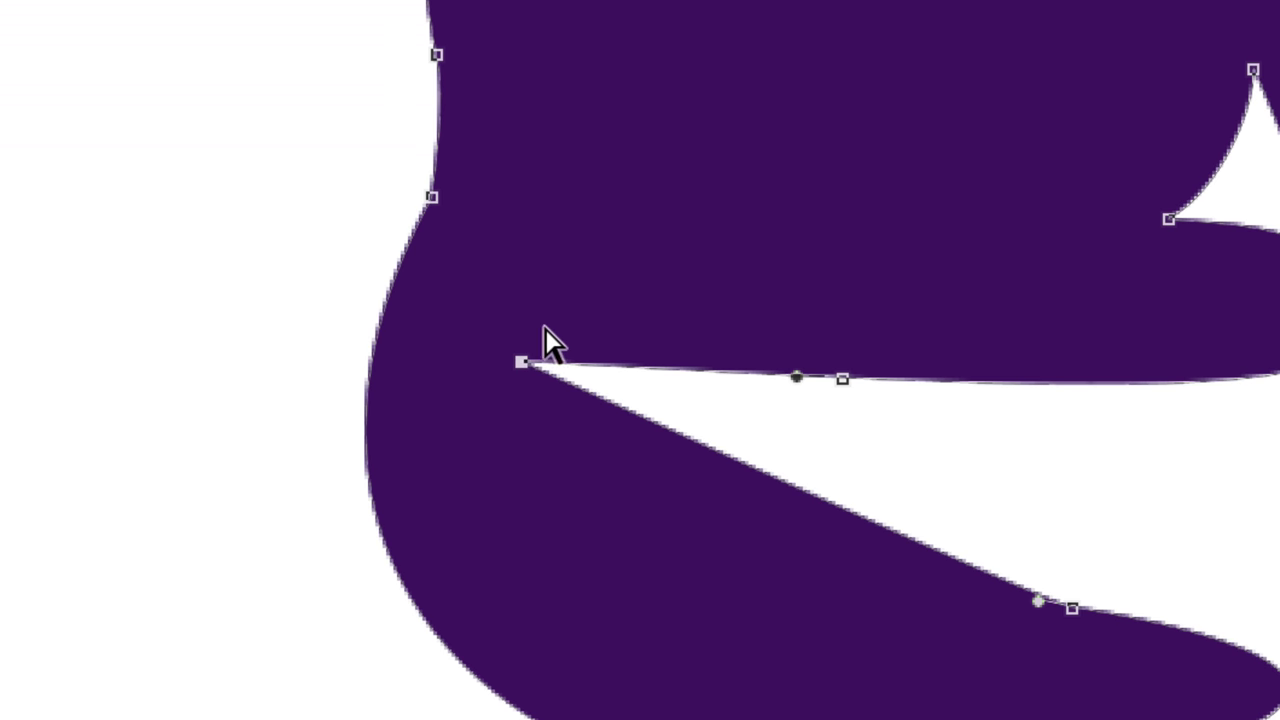
drag(521, 362, 634, 157)
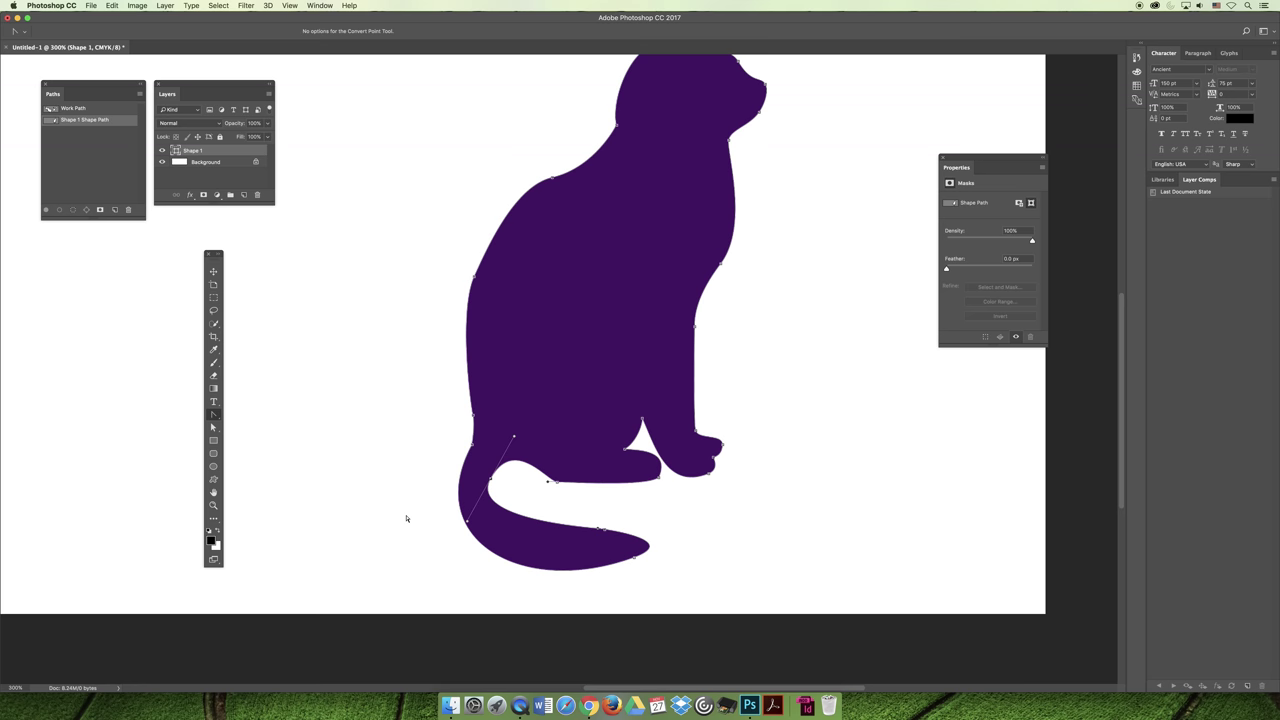
Examine the cat's vector edges at magnifications up to 1600% and return to a 200% view of the whole cat.
key(super+equal)
key(super+equal)
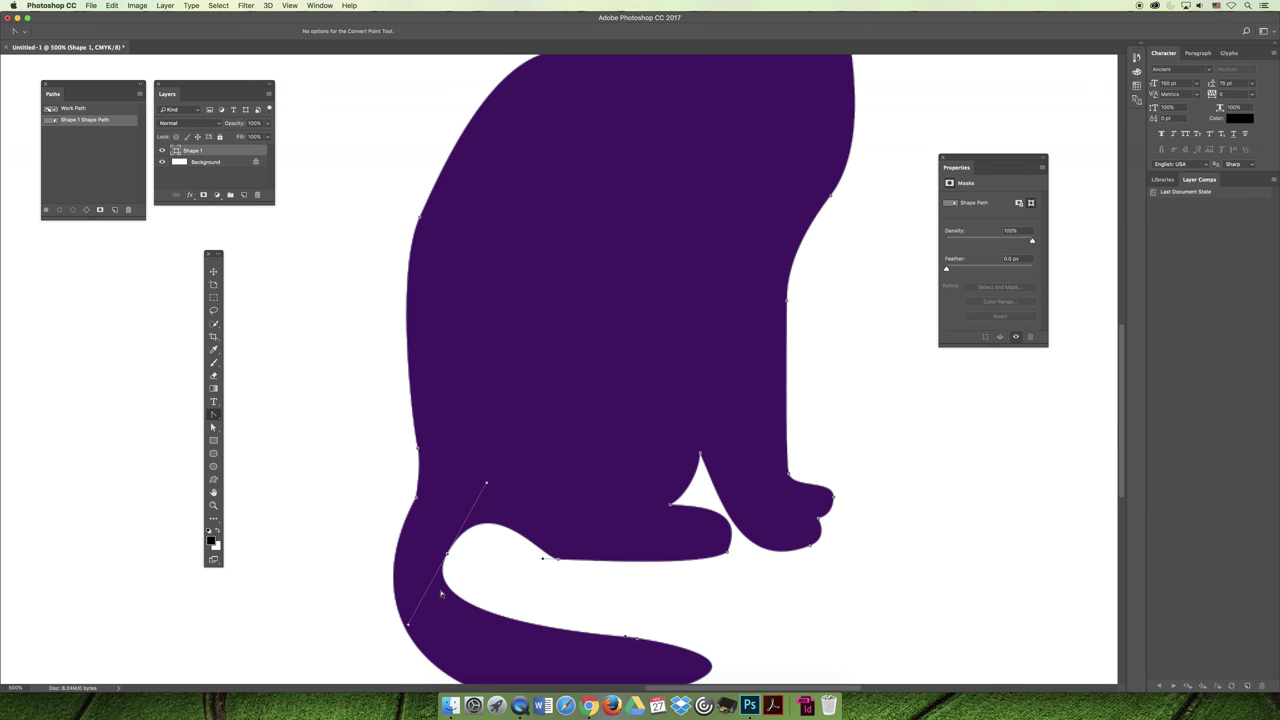
key(super+equal)
key(super+equal)
key(super+equal)
key(super+equal)
key(super+equal)
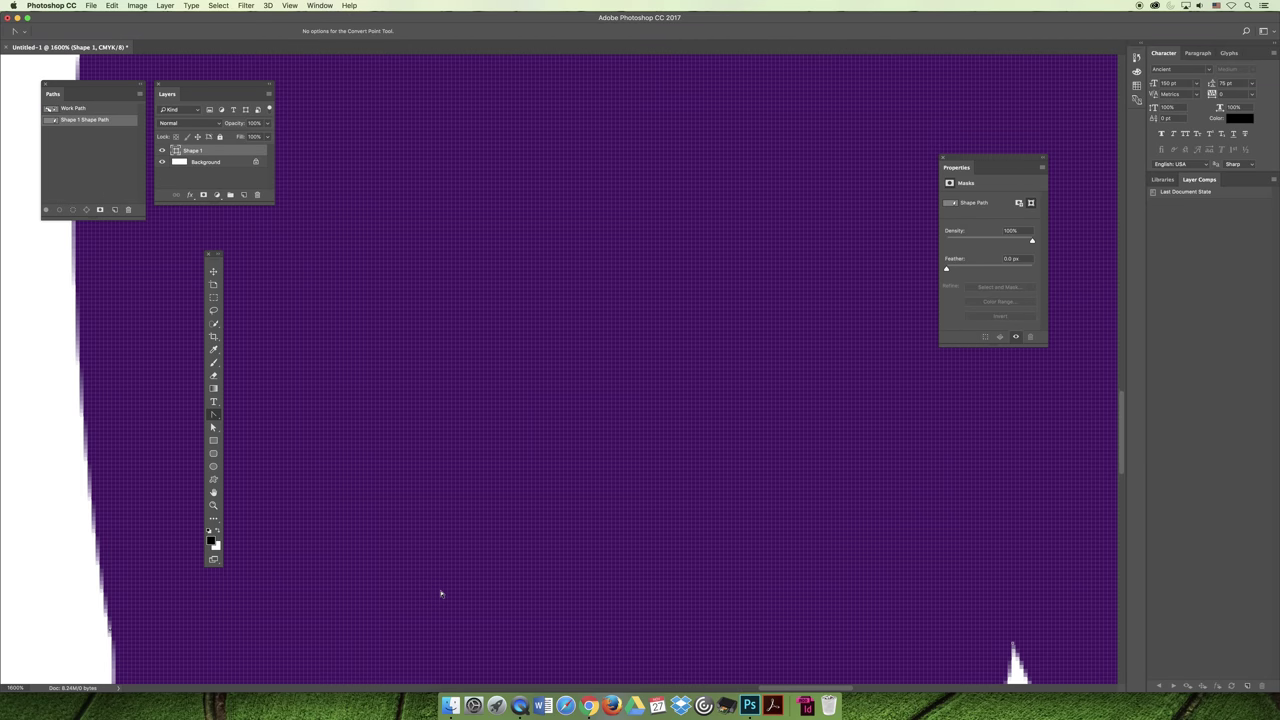
key(super+minus)
key(super+minus)
key(super+minus)
key(super+minus)
key(super+minus)
key(super+minus)
key(super+minus)
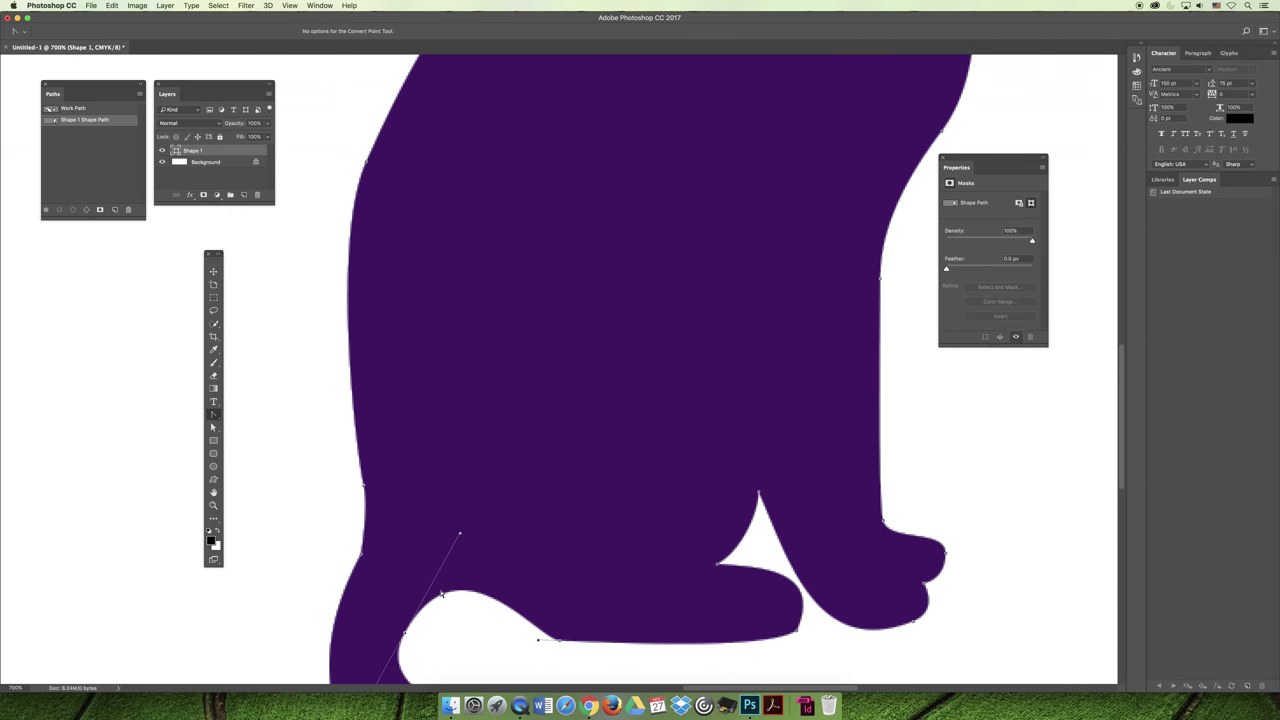
key(super+minus)
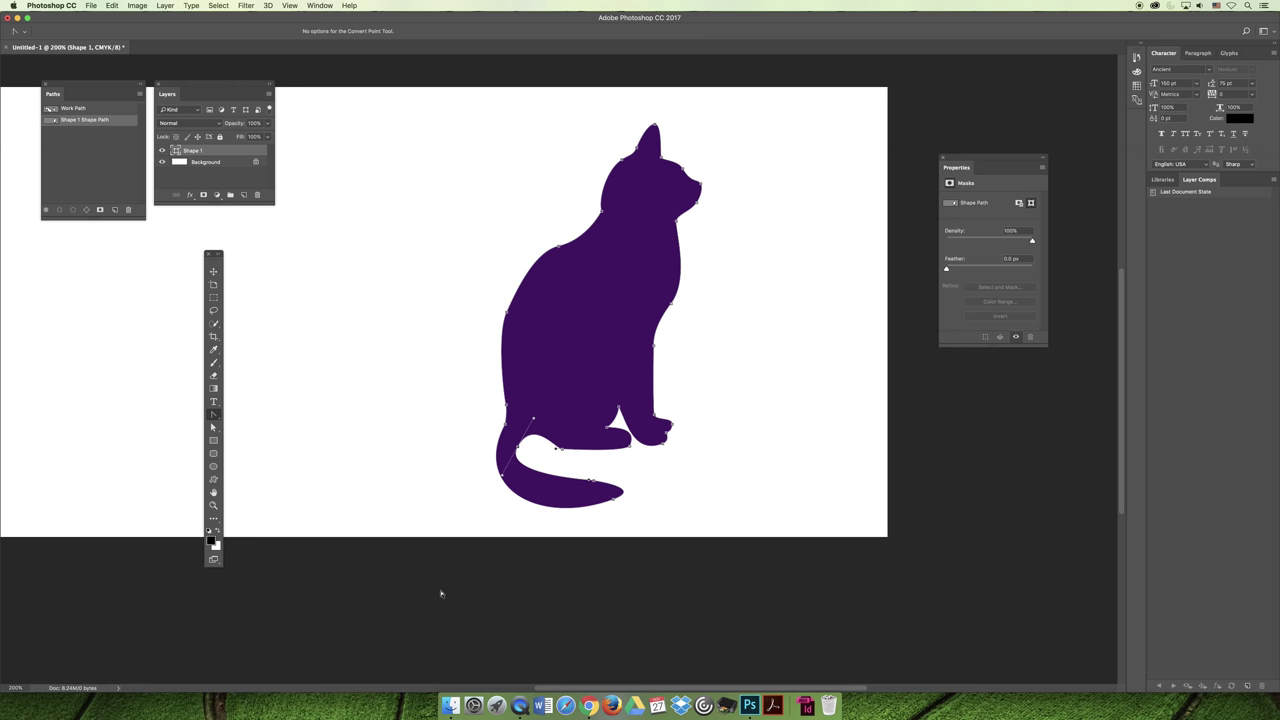